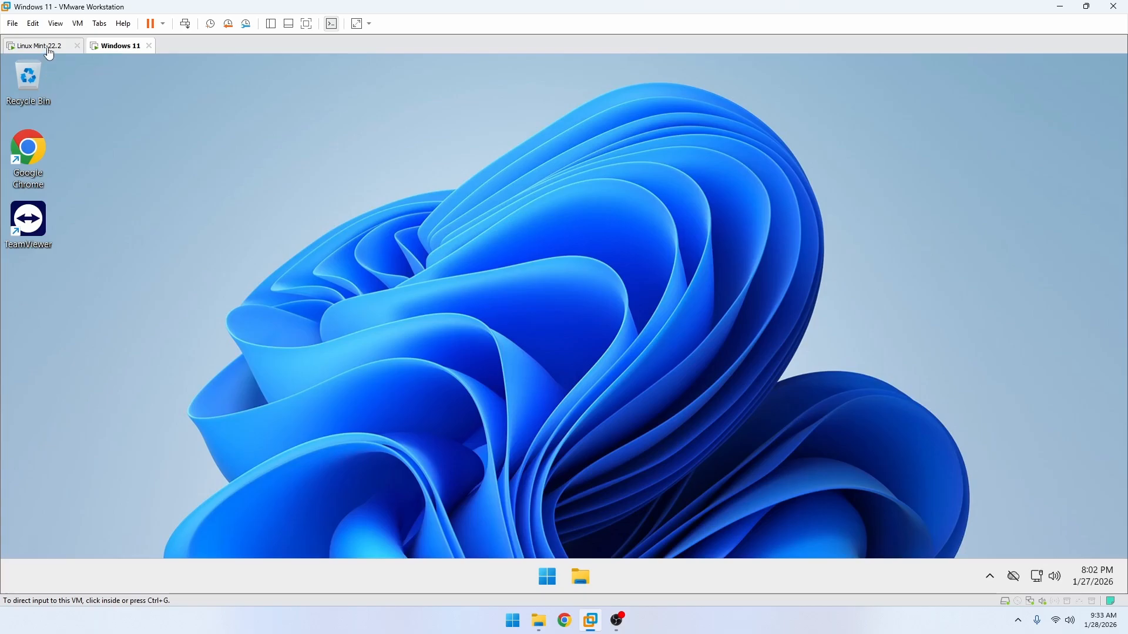
# Search the web for teamviewer, open teamviewer.com and accept its cookies
pyautogui.click(47, 46)
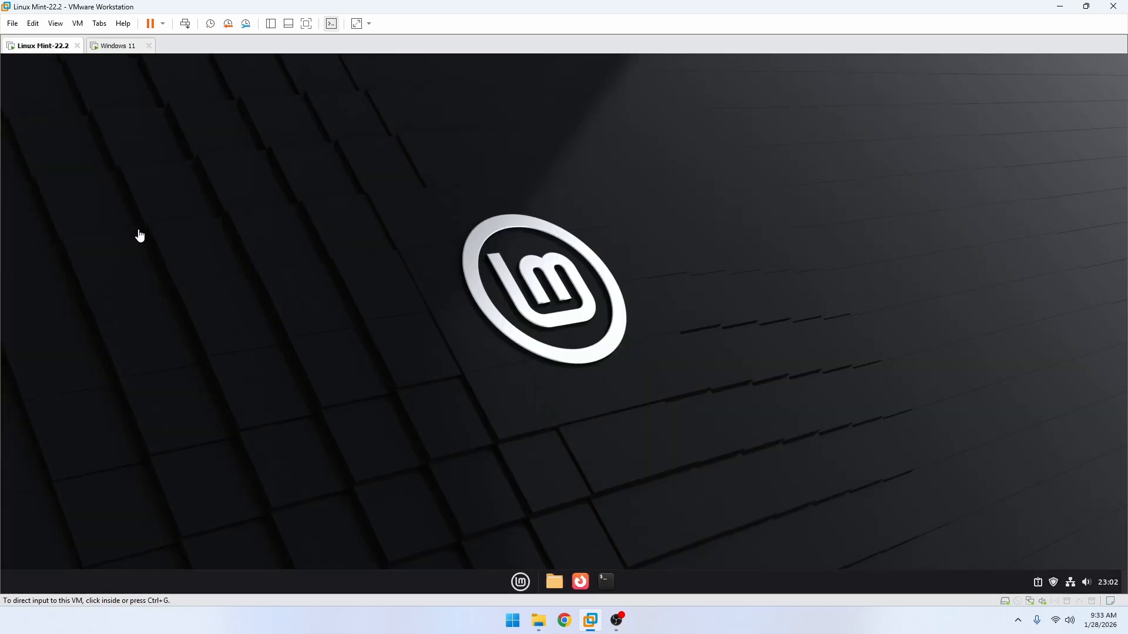
pyautogui.click(118, 46)
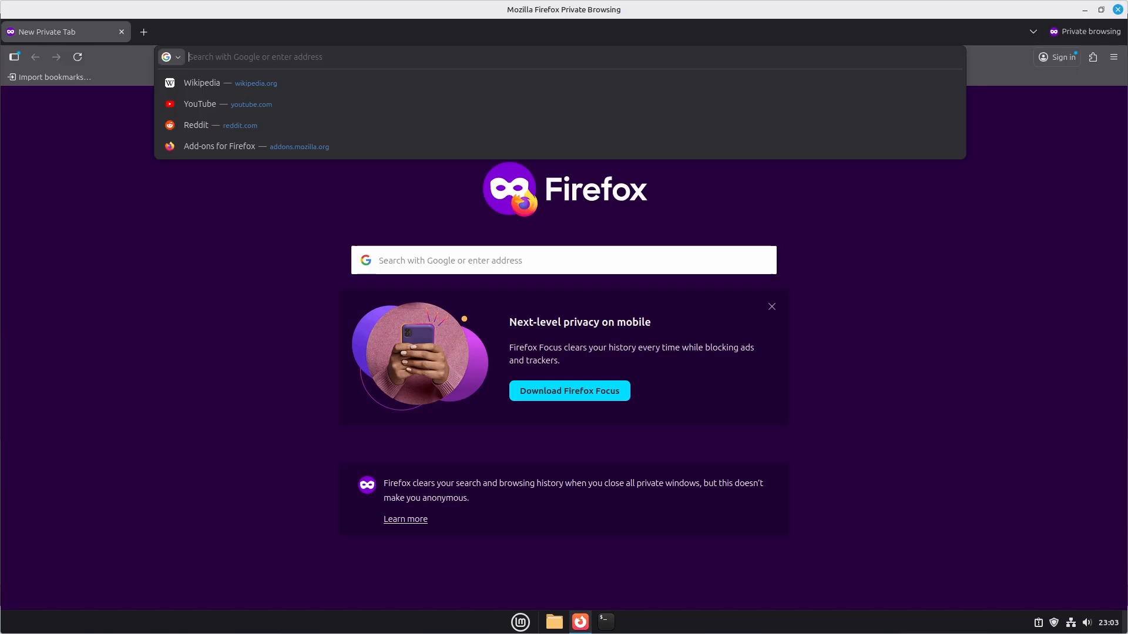
pyautogui.write('team')
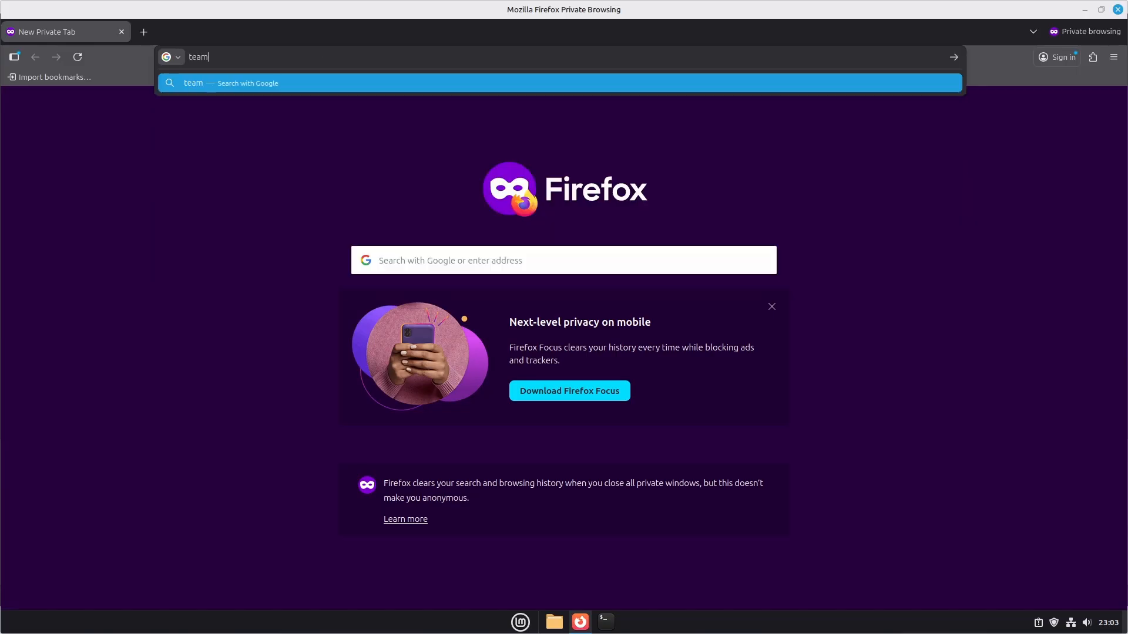
pyautogui.write('viewer')
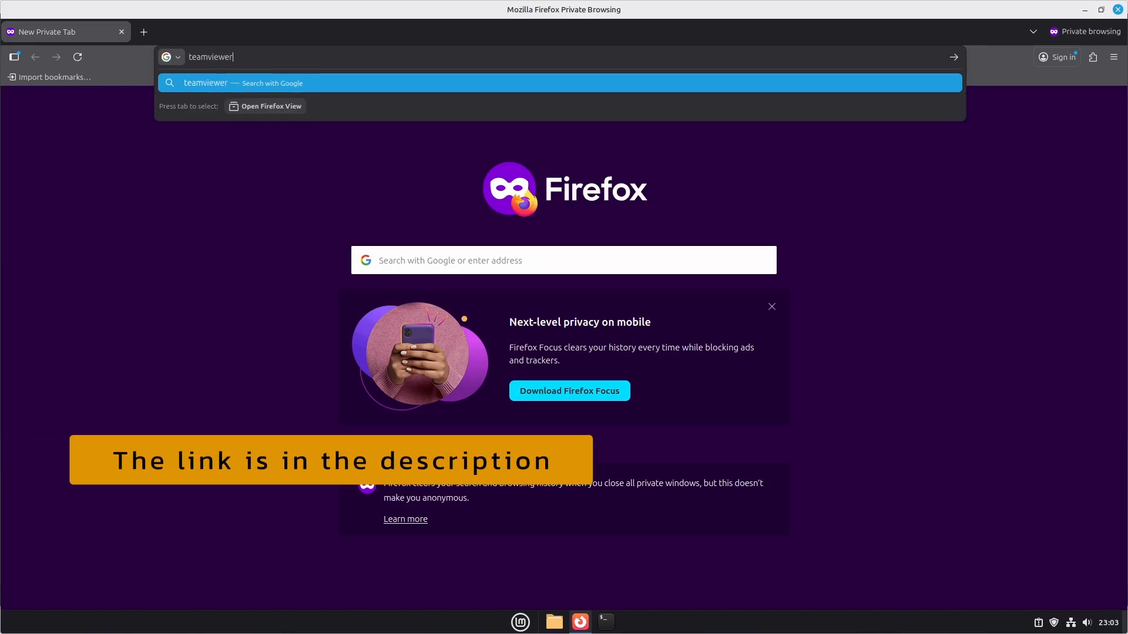
pyautogui.press('Return')
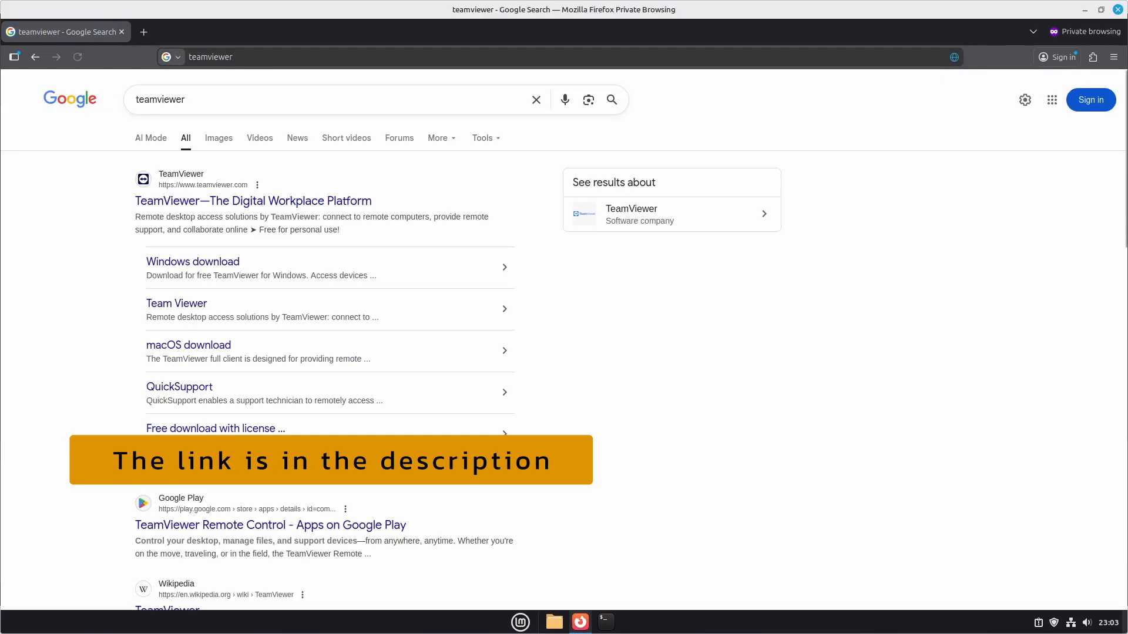
pyautogui.click(194, 204)
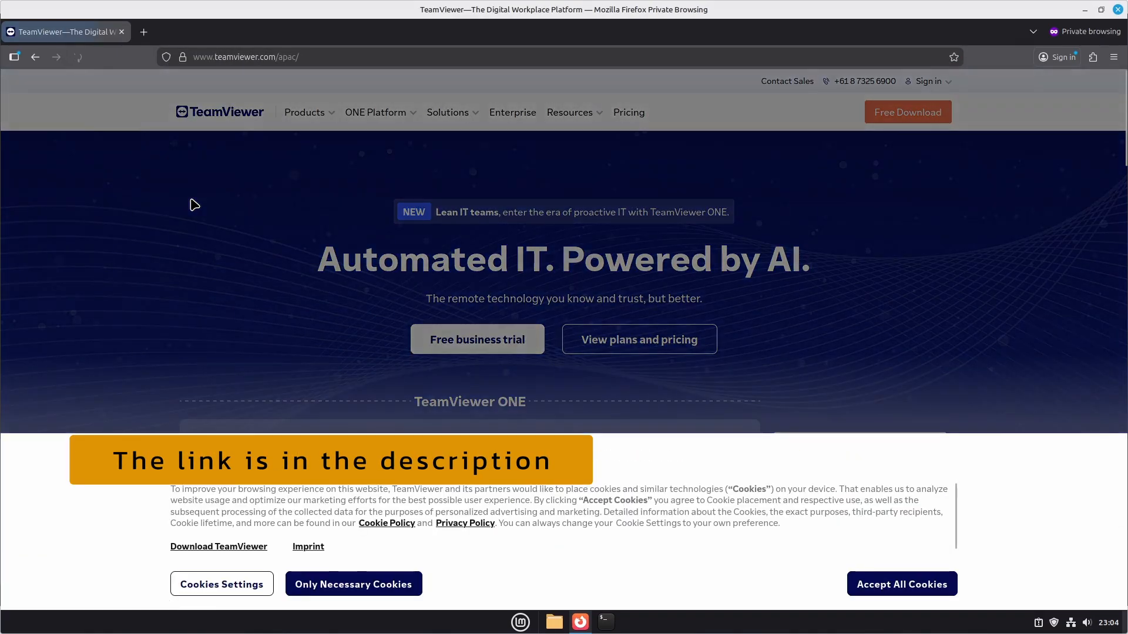
pyautogui.click(890, 585)
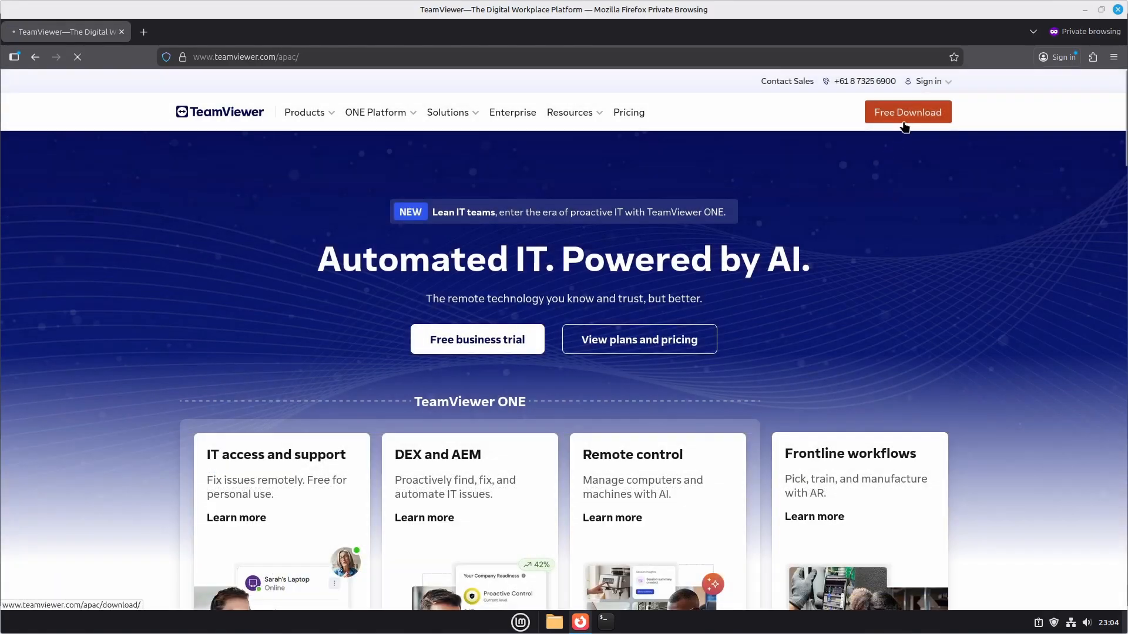
# Download the Linux x86-64bit package teamviewer_15.74.3_amd64.deb, then open a terminal
pyautogui.click(905, 121)
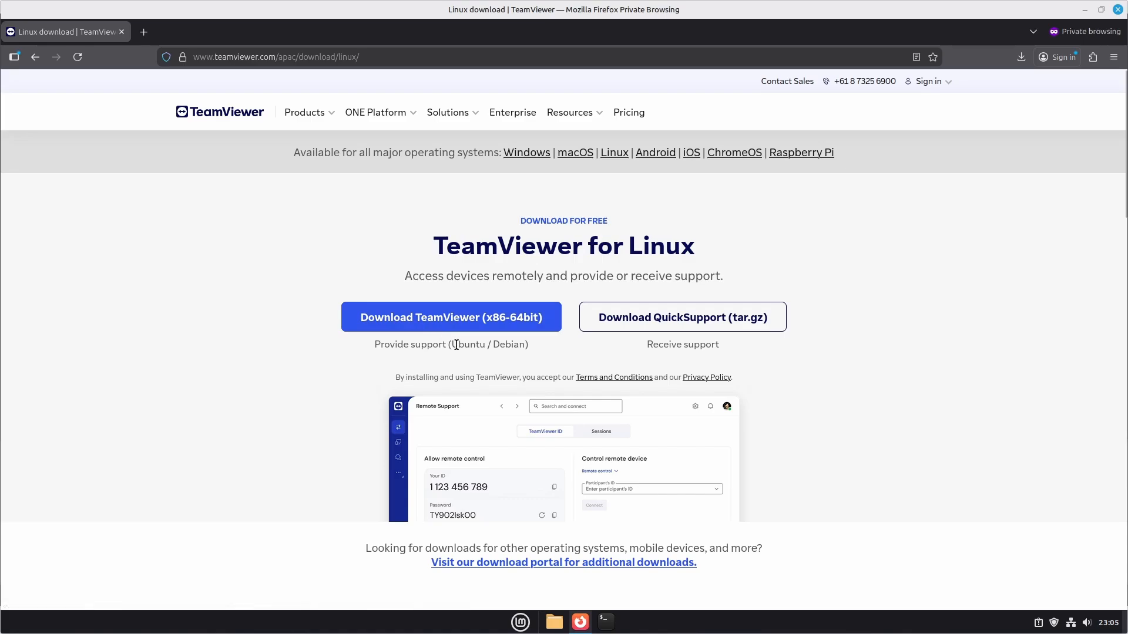
pyautogui.moveTo(452, 345); pyautogui.dragTo(514, 345)
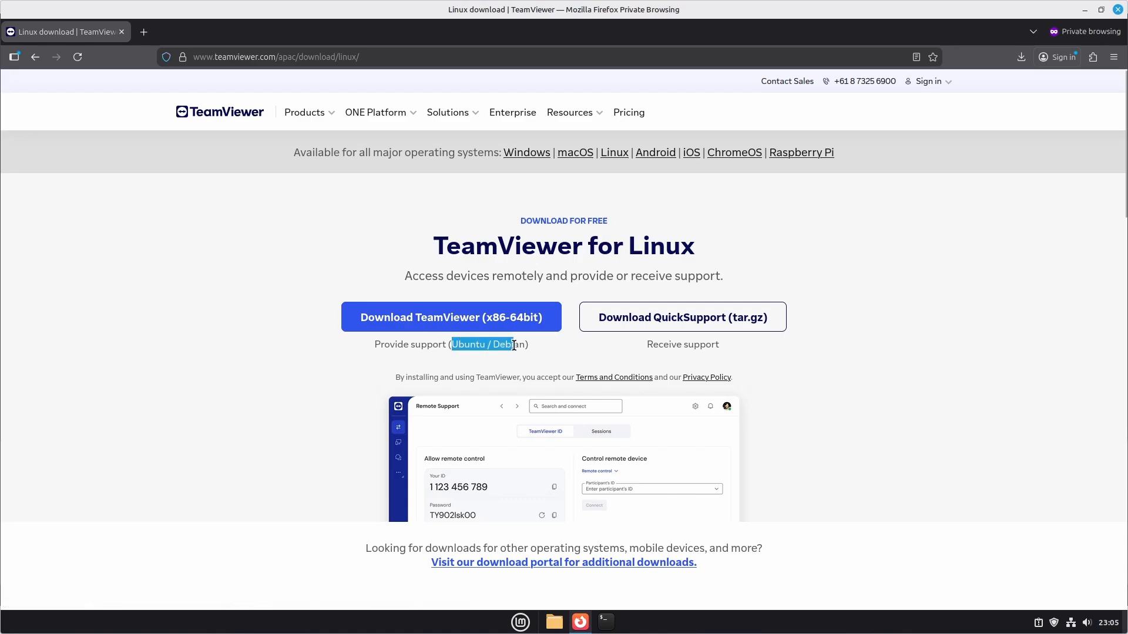
pyautogui.click(441, 325)
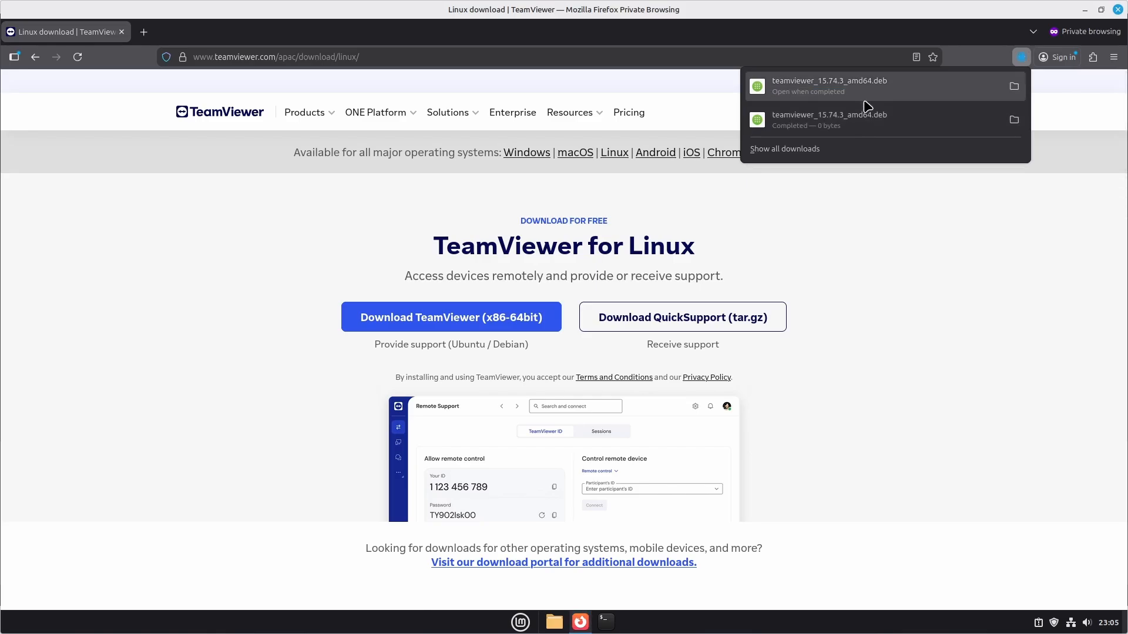
pyautogui.click(905, 240)
pyautogui.click(600, 622)
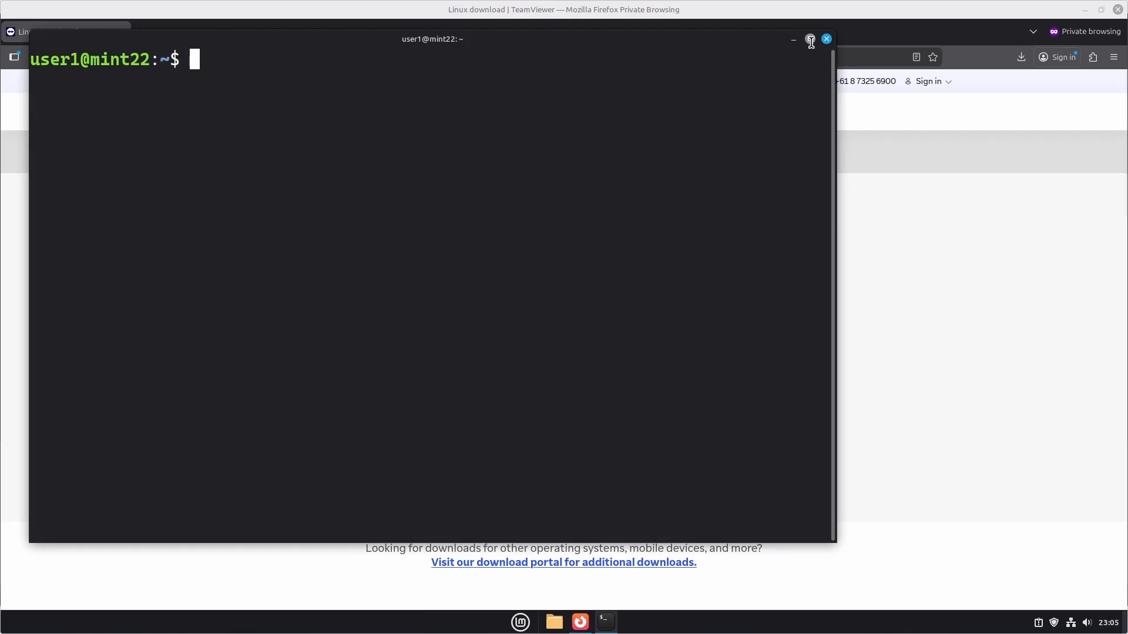
# Maximize the terminal, change into Downloads and list its contents with ls -l
pyautogui.click(810, 39)
pyautogui.press('Return')
pyautogui.press('Return')
pyautogui.write('cd Dow')
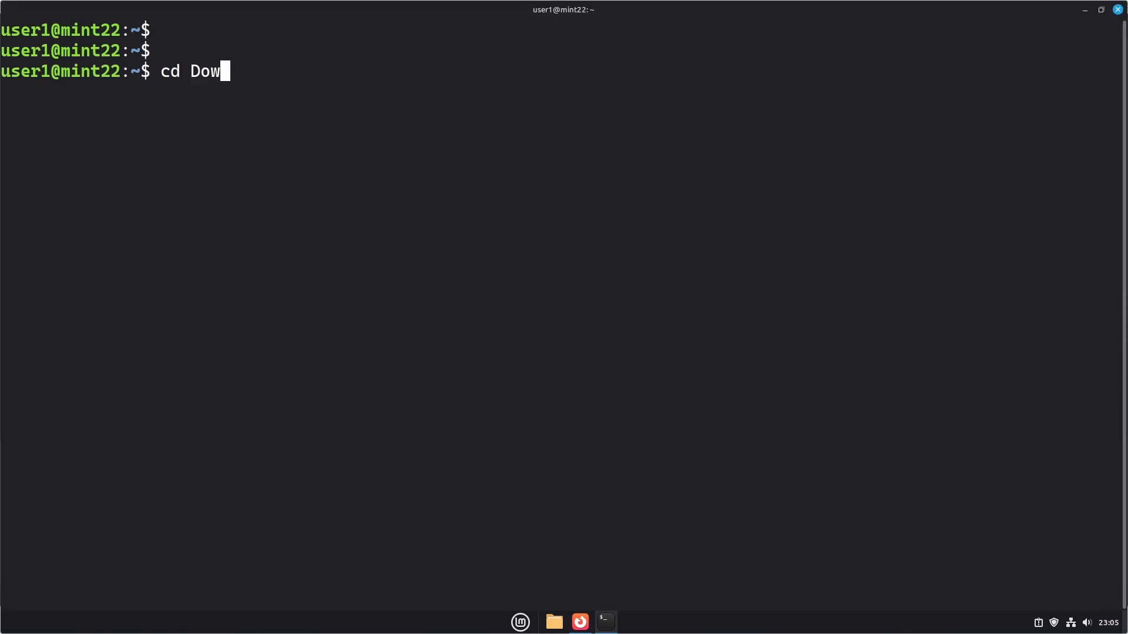
pyautogui.press('Tab')
pyautogui.press('Return')
pyautogui.press('Return')
pyautogui.write('ls -l')
pyautogui.press('Return')
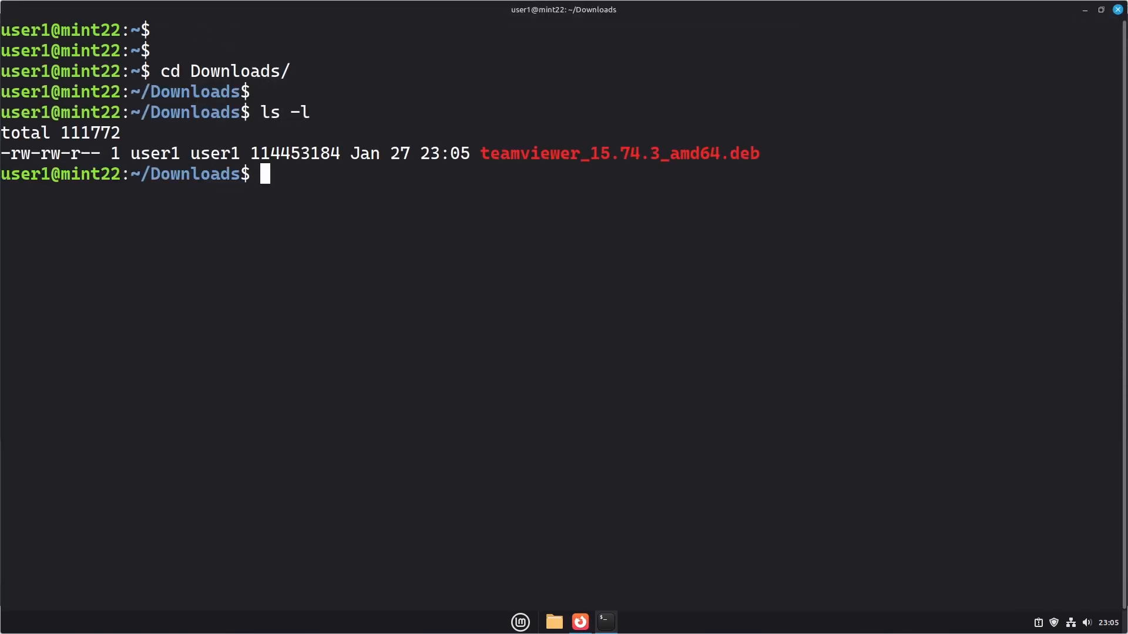
pyautogui.press('Return')
# Install it with sudo apt install ./teamviewer_15.74.3_amd64.deb, entering the password and confirming Y
pyautogui.write('sudo a')
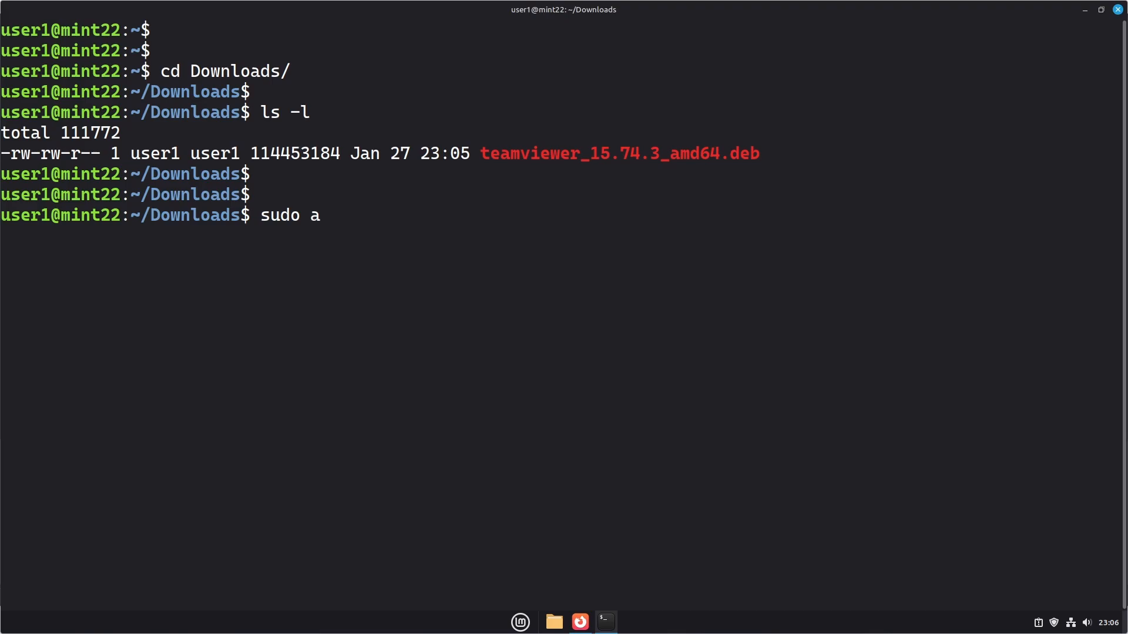
pyautogui.write('pt install ')
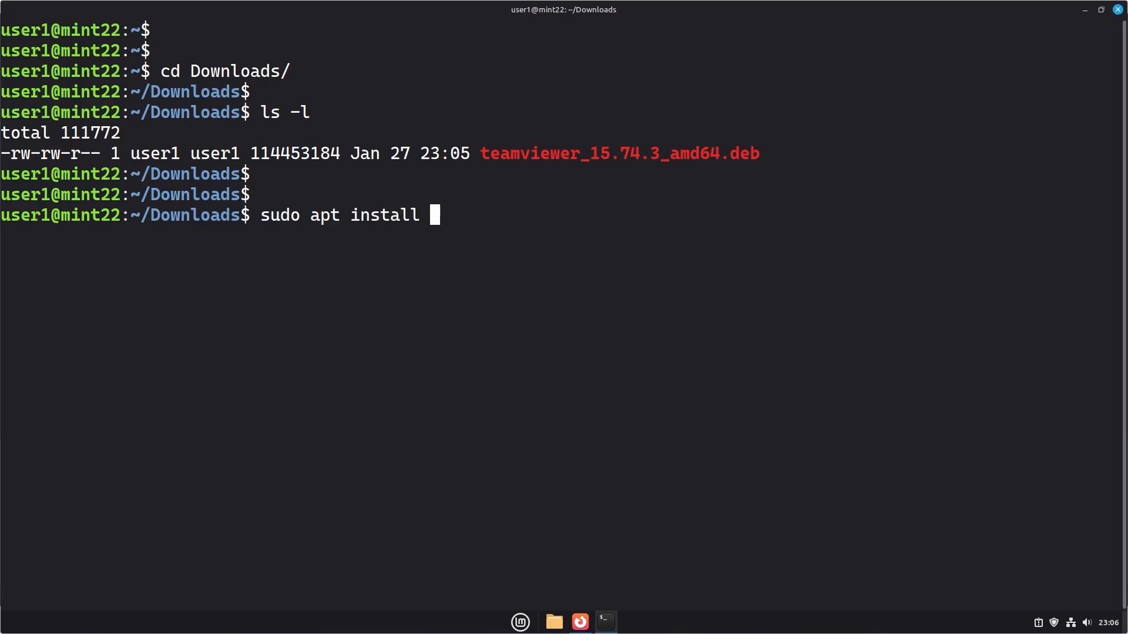
pyautogui.write('./')
pyautogui.moveTo(480, 153); pyautogui.dragTo(759, 151)
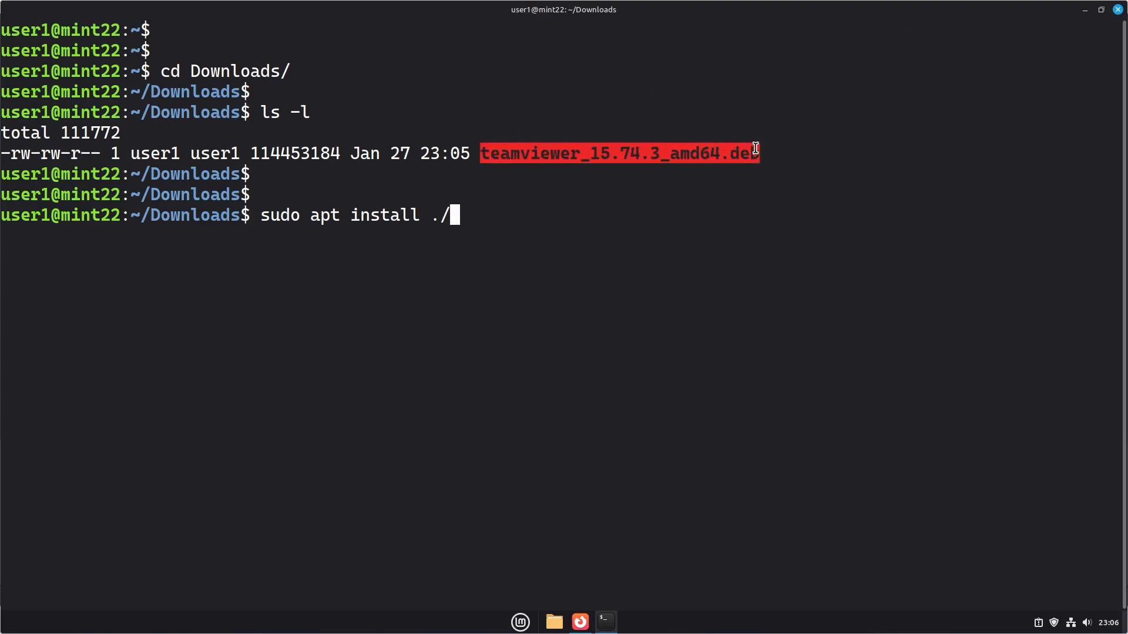
pyautogui.rightClick(758, 151)
pyautogui.click(777, 195)
pyautogui.rightClick(536, 218)
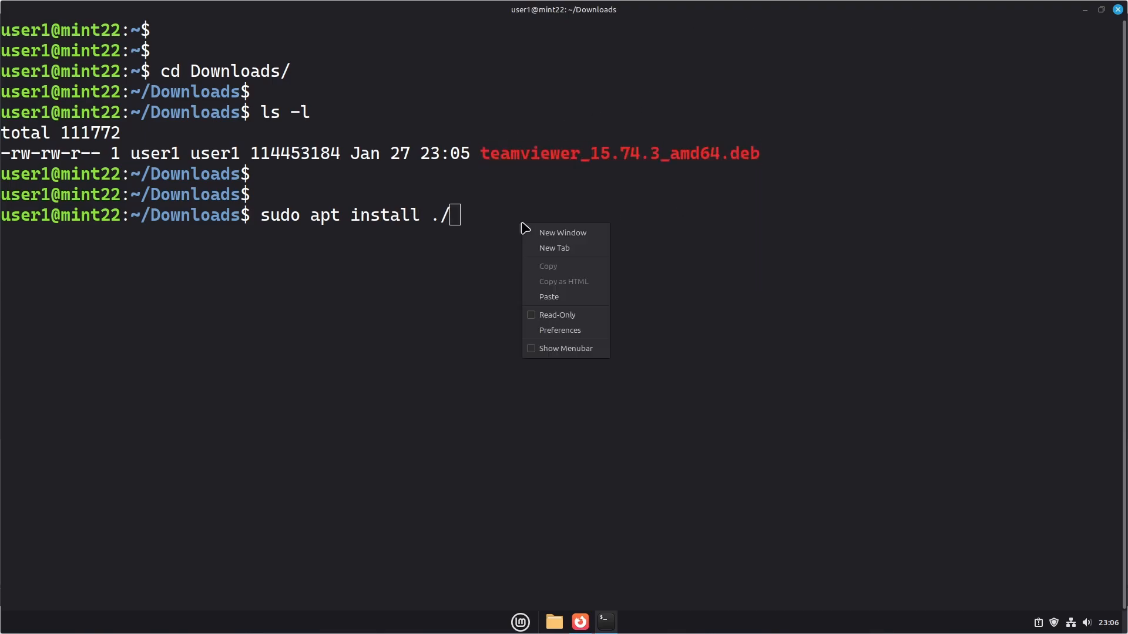
pyautogui.click(536, 294)
pyautogui.press('Return')
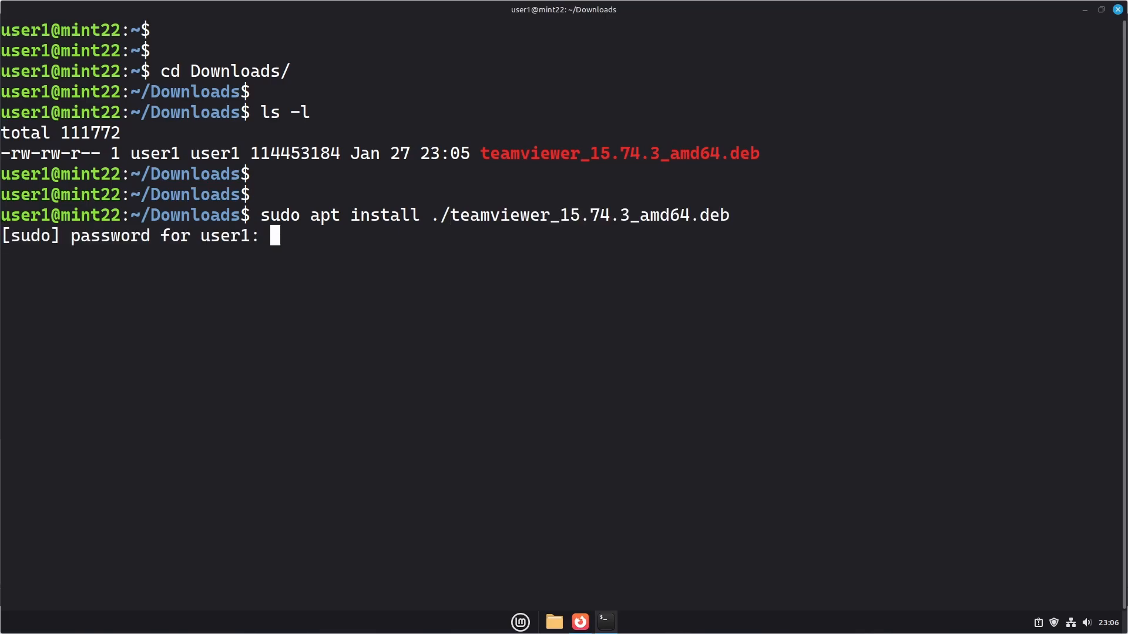
pyautogui.write('*****')
pyautogui.press('Return')
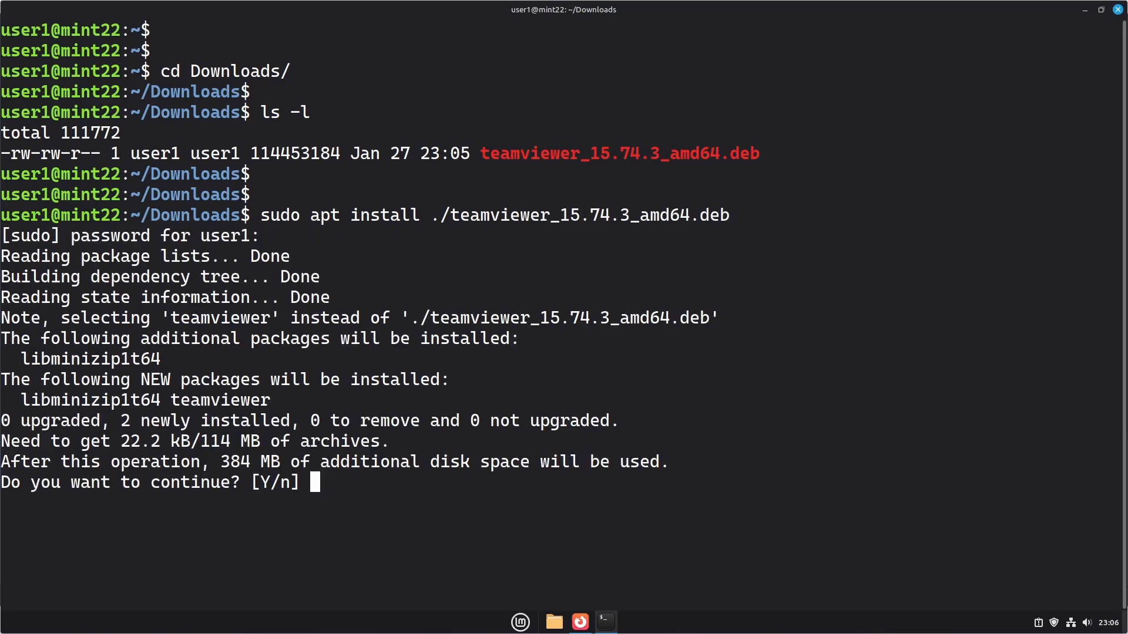
pyautogui.write('Y')
pyautogui.press('Return')
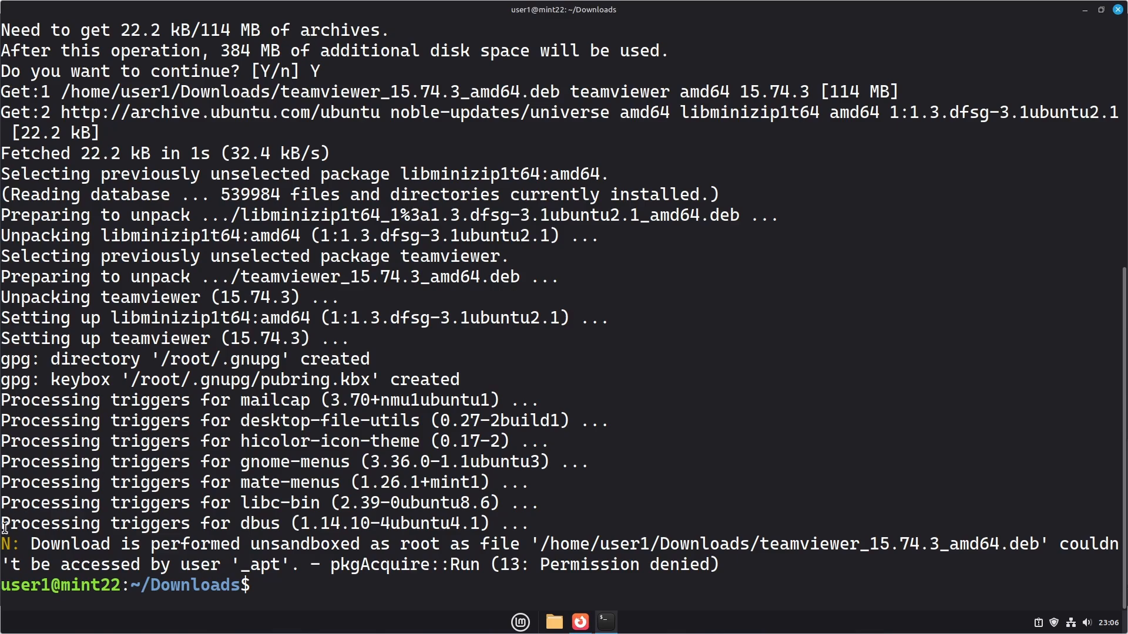
# Close the terminal with exit once the installation finishes
pyautogui.moveTo(110, 545); pyautogui.dragTo(81, 544)
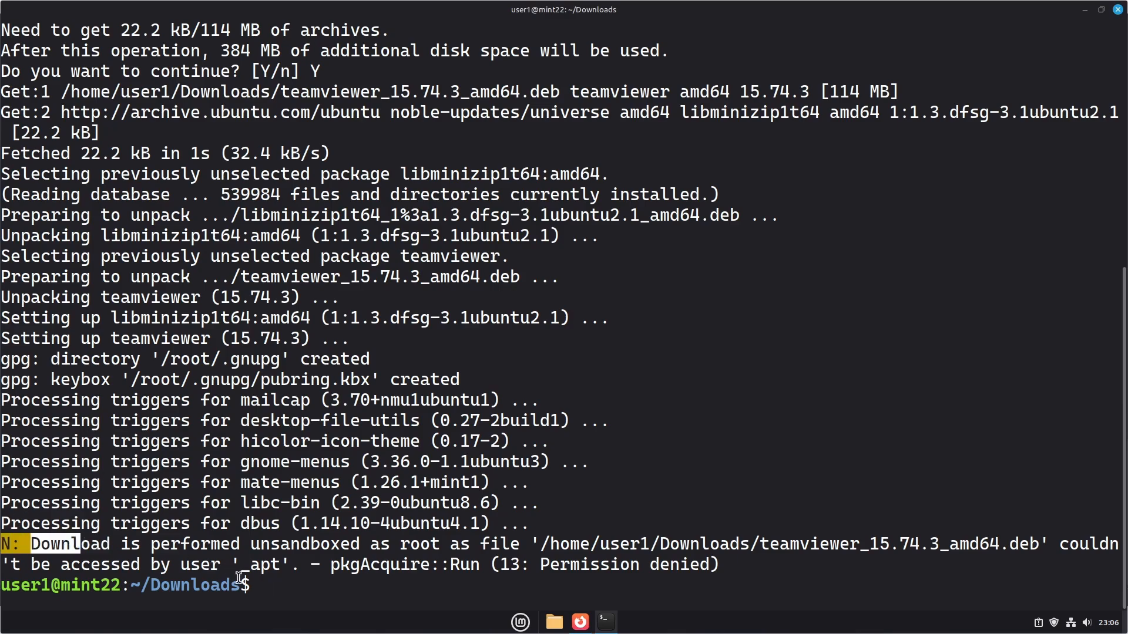
pyautogui.write('exit')
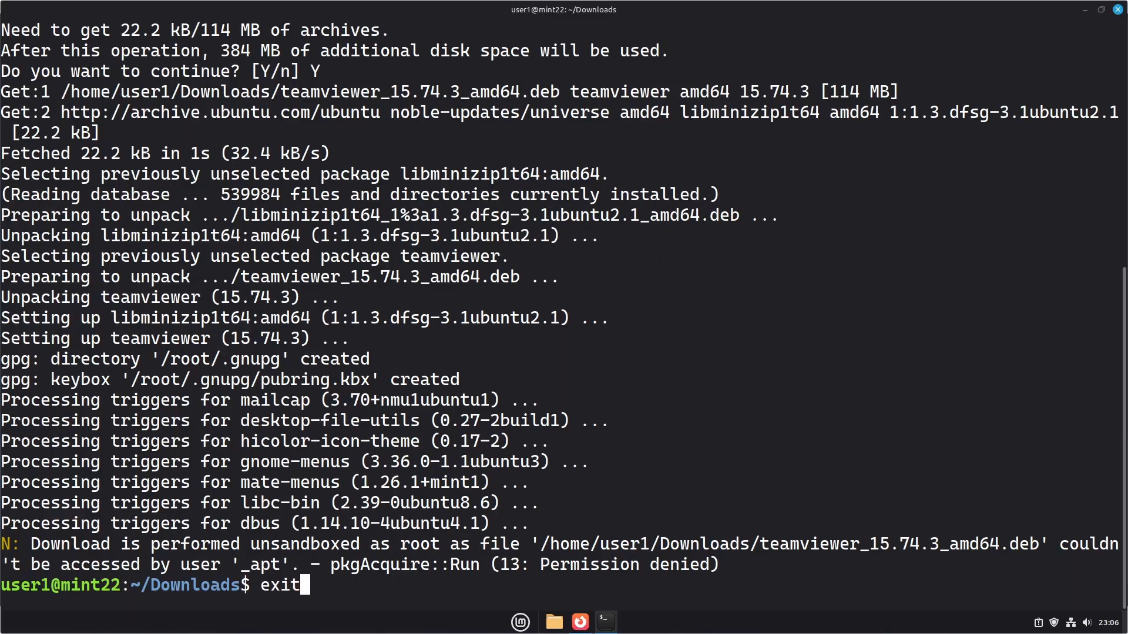
pyautogui.press('Return')
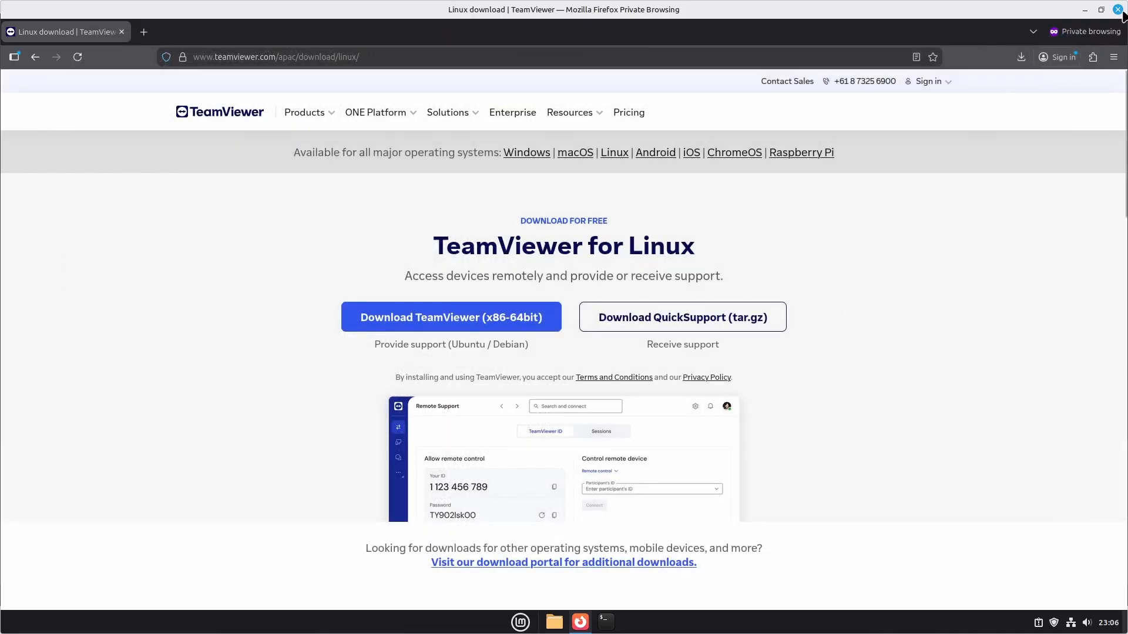
# Launch TeamViewer from the Mint menu and accept the EULA and DPA
pyautogui.click(516, 623)
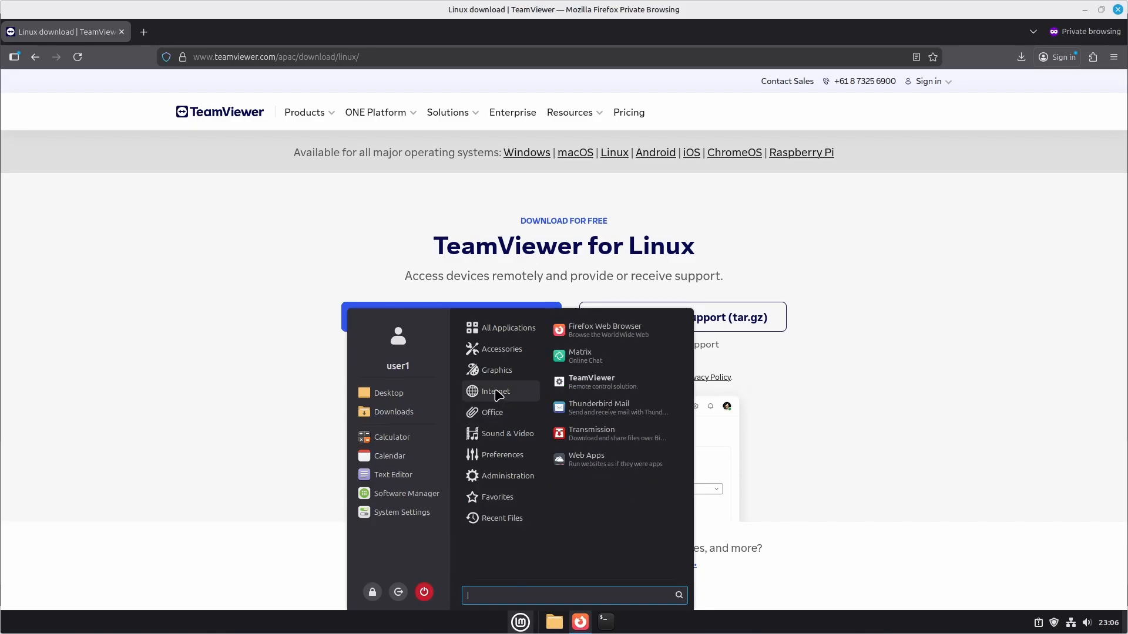
pyautogui.click(597, 382)
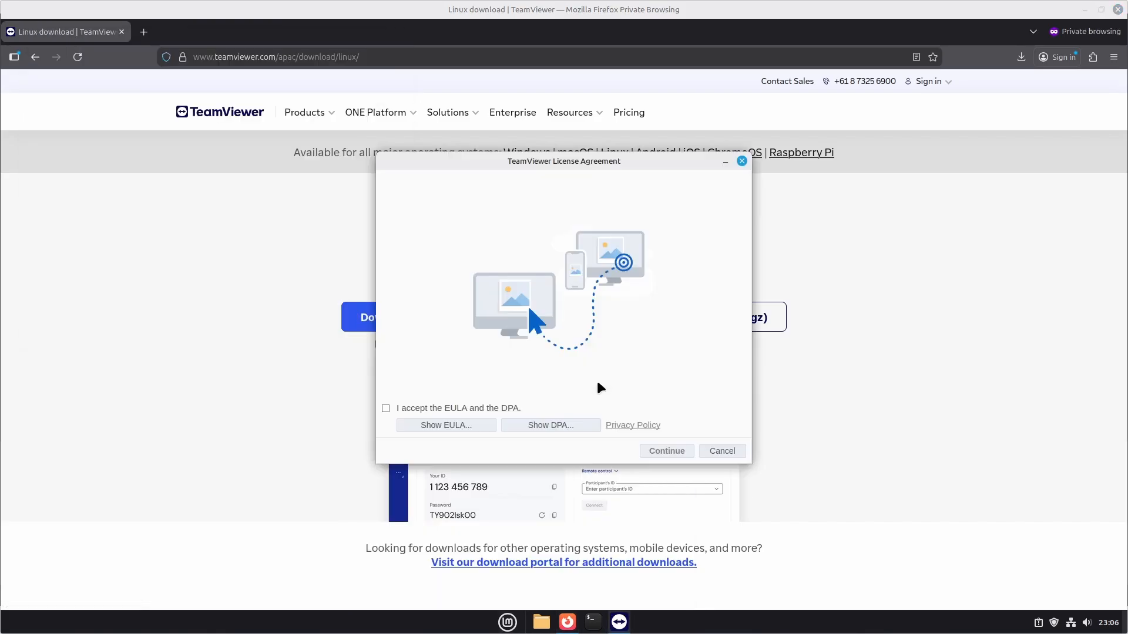
pyautogui.click(385, 408)
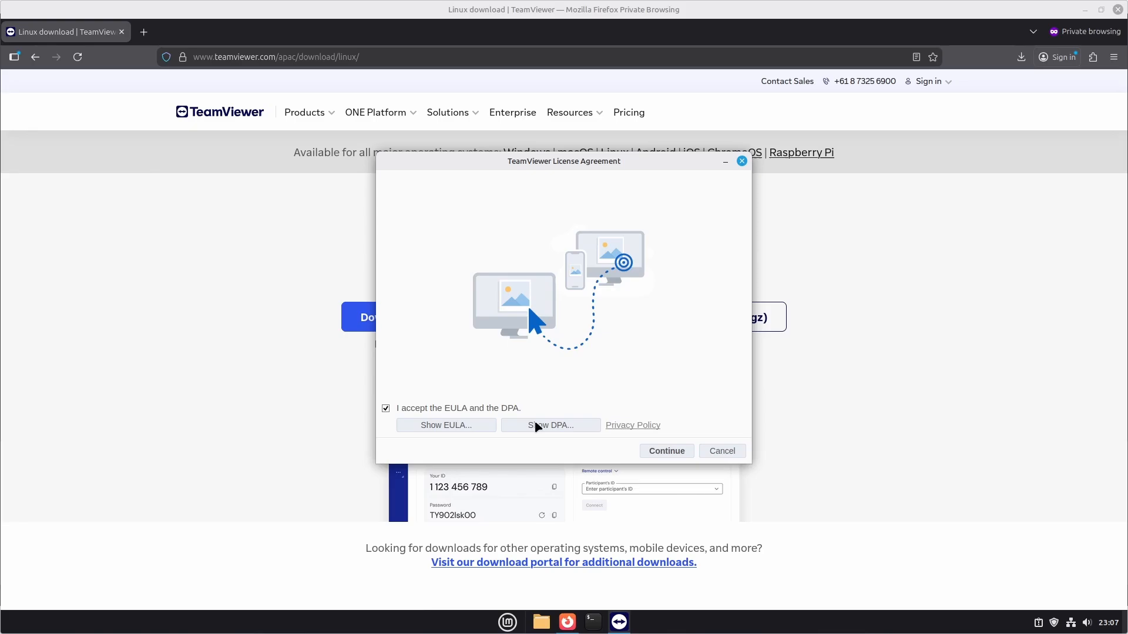
pyautogui.click(657, 451)
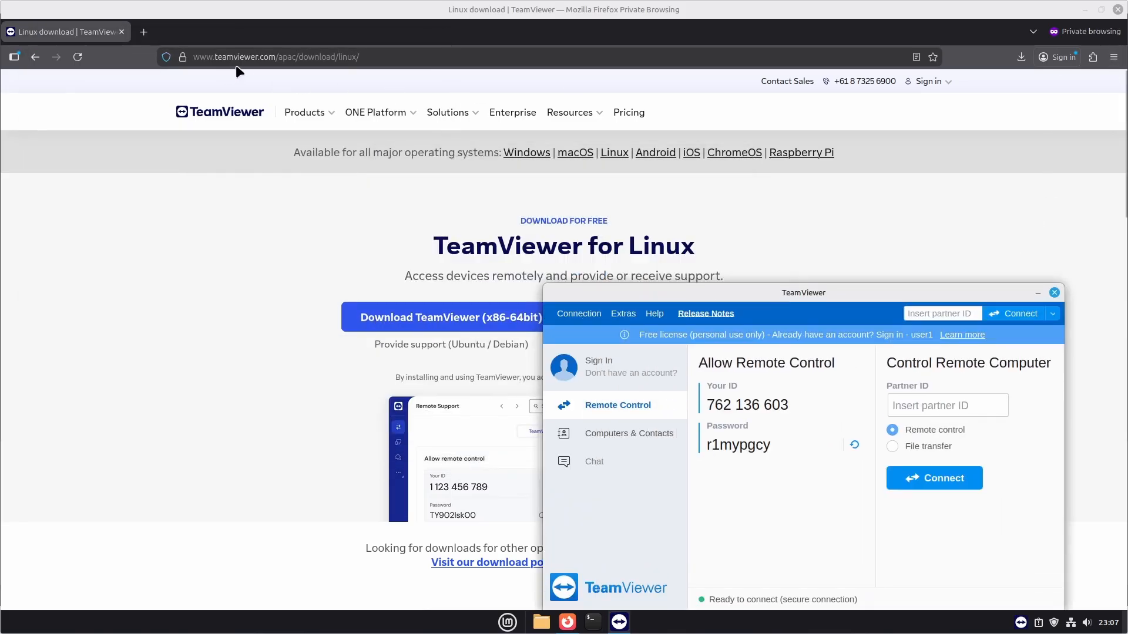
pyautogui.click(1116, 10)
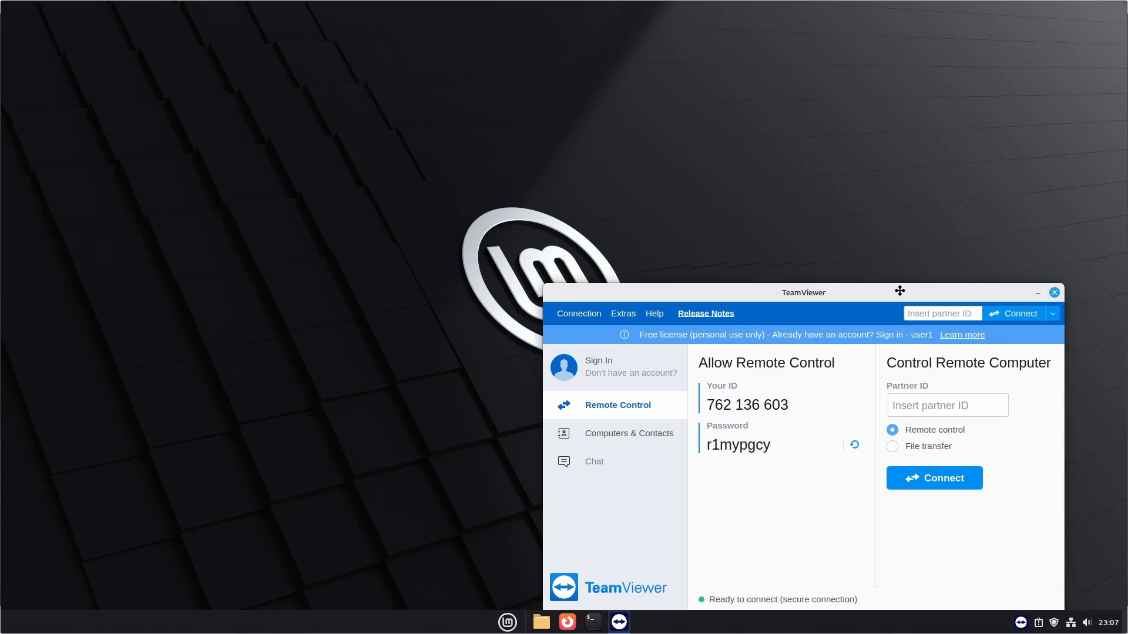
pyautogui.moveTo(899, 292); pyautogui.dragTo(634, 141)
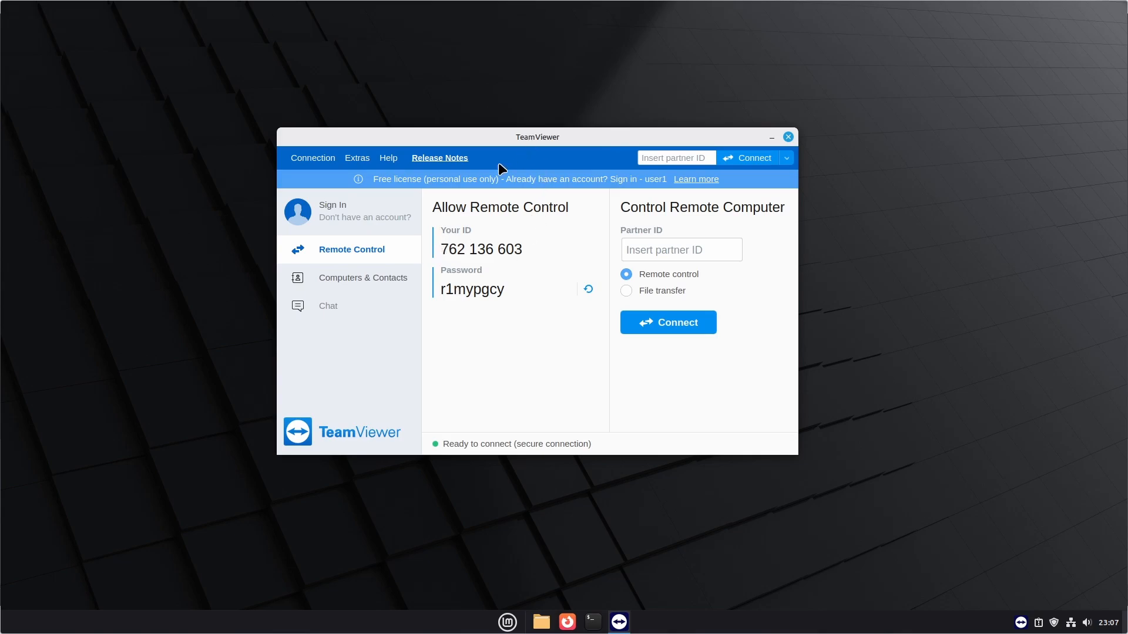
pyautogui.moveTo(446, 248); pyautogui.dragTo(532, 241)
pyautogui.hotkey('ctrl', 'c')
pyautogui.moveTo(376, 5)
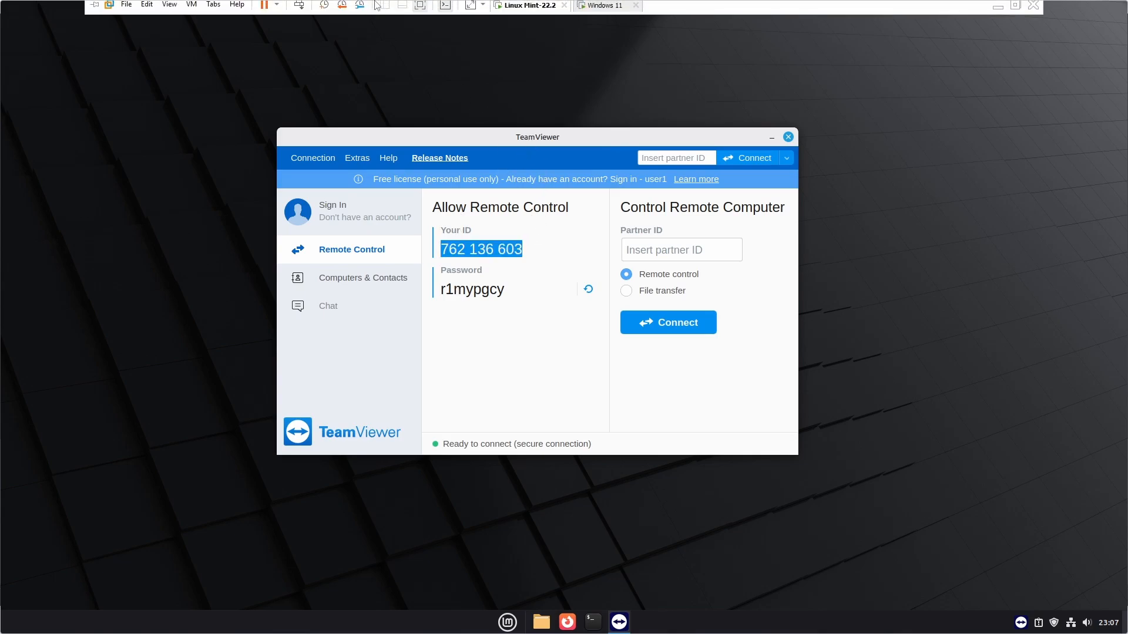
pyautogui.click(605, 9)
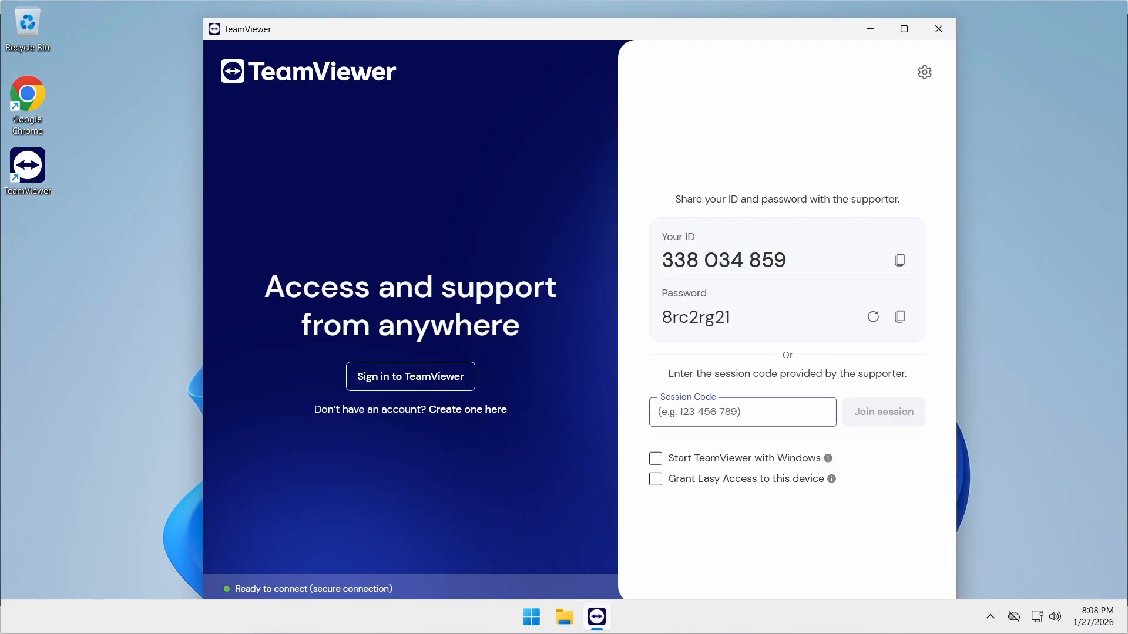
# Join with 762 136 603 as session code, dismiss the expired-session error, and return to Linux Mint
pyautogui.hotkey('ctrl', 'v')
pyautogui.click(884, 425)
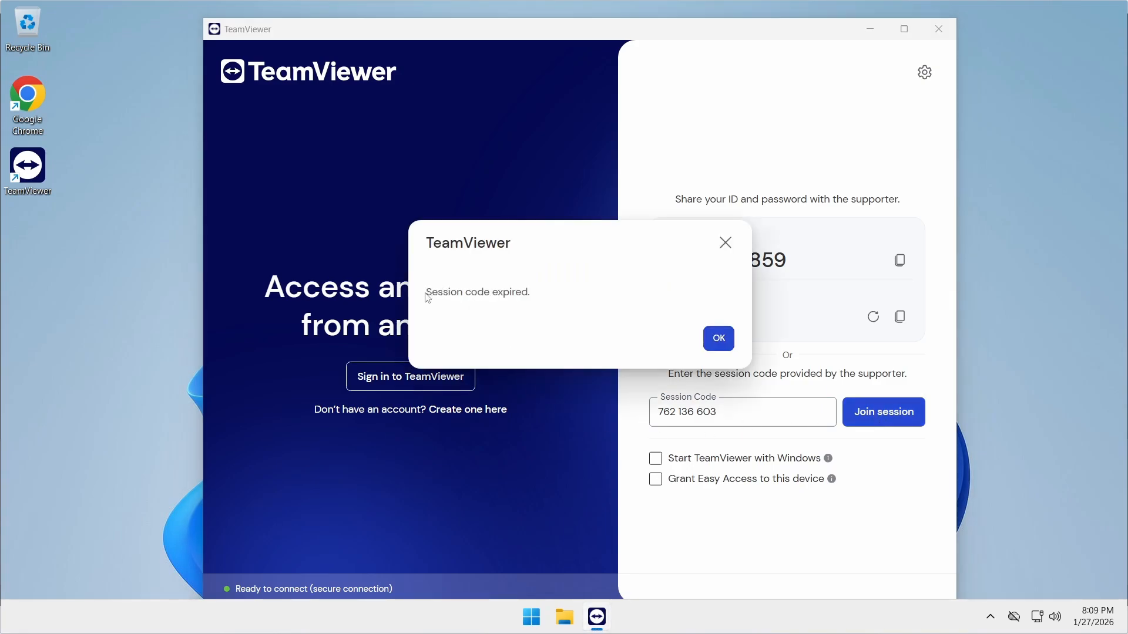
pyautogui.moveTo(427, 298); pyautogui.dragTo(444, 296)
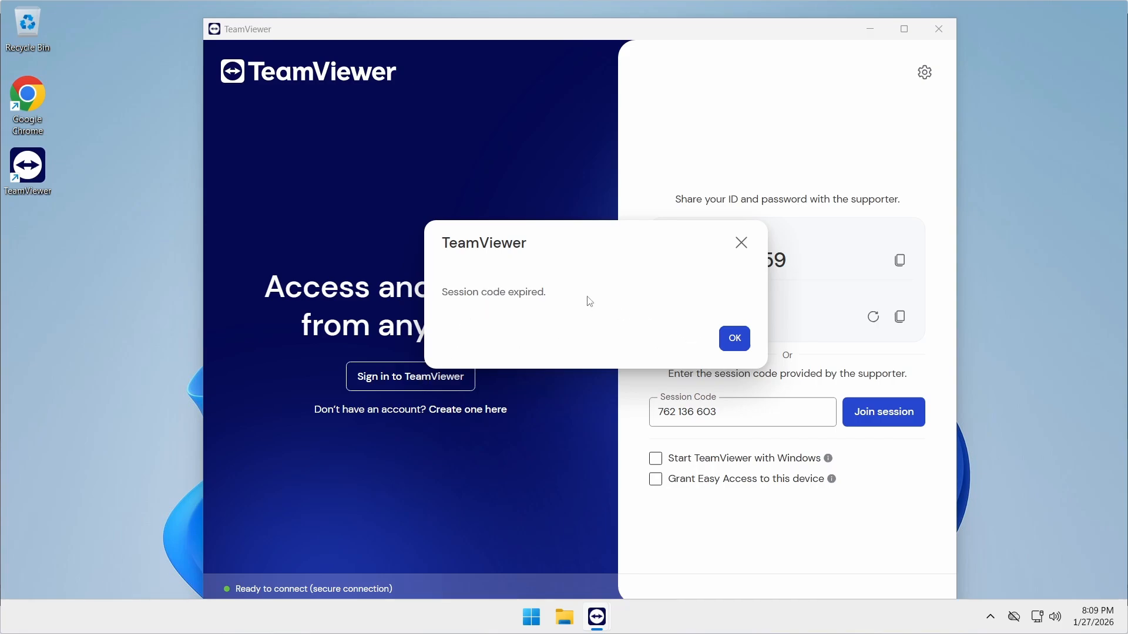
pyautogui.click(735, 347)
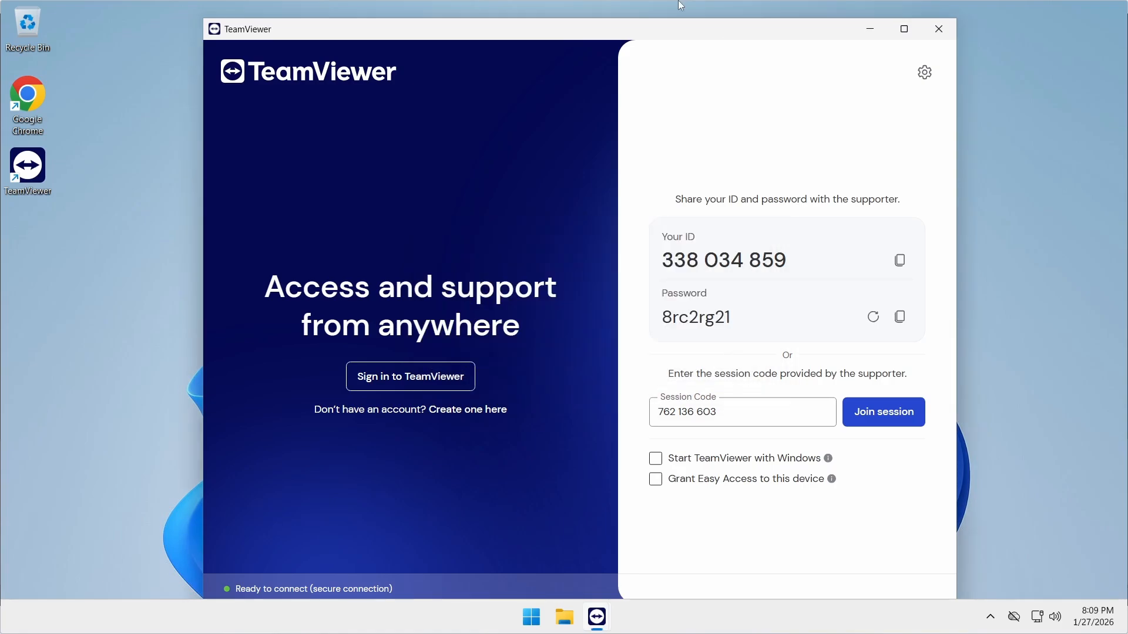
pyautogui.moveTo(680, 5)
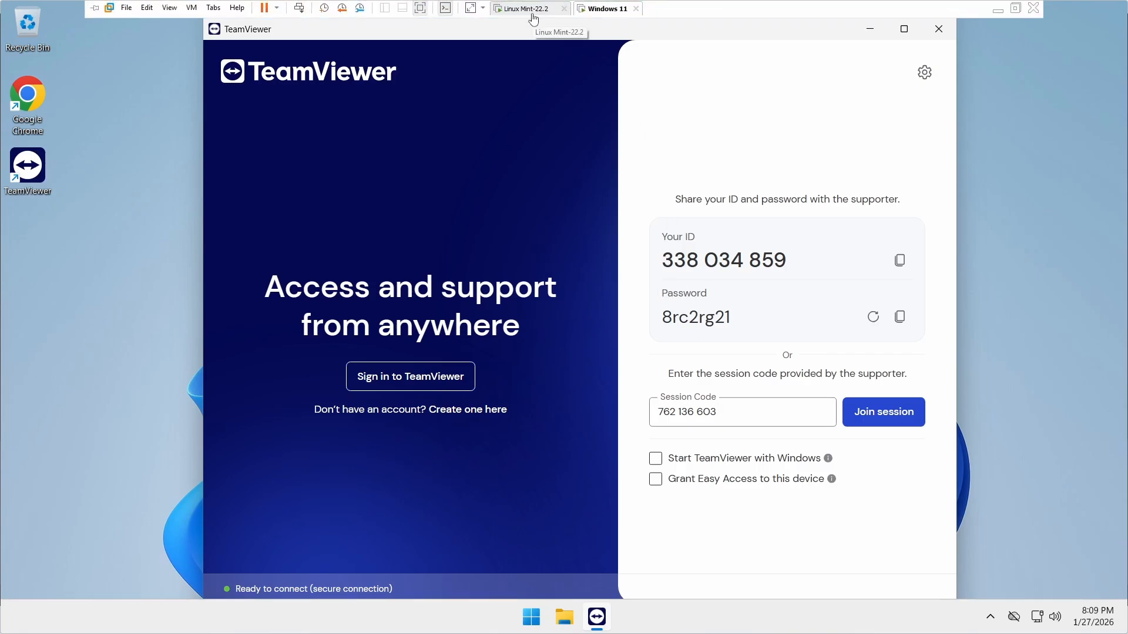
pyautogui.click(532, 13)
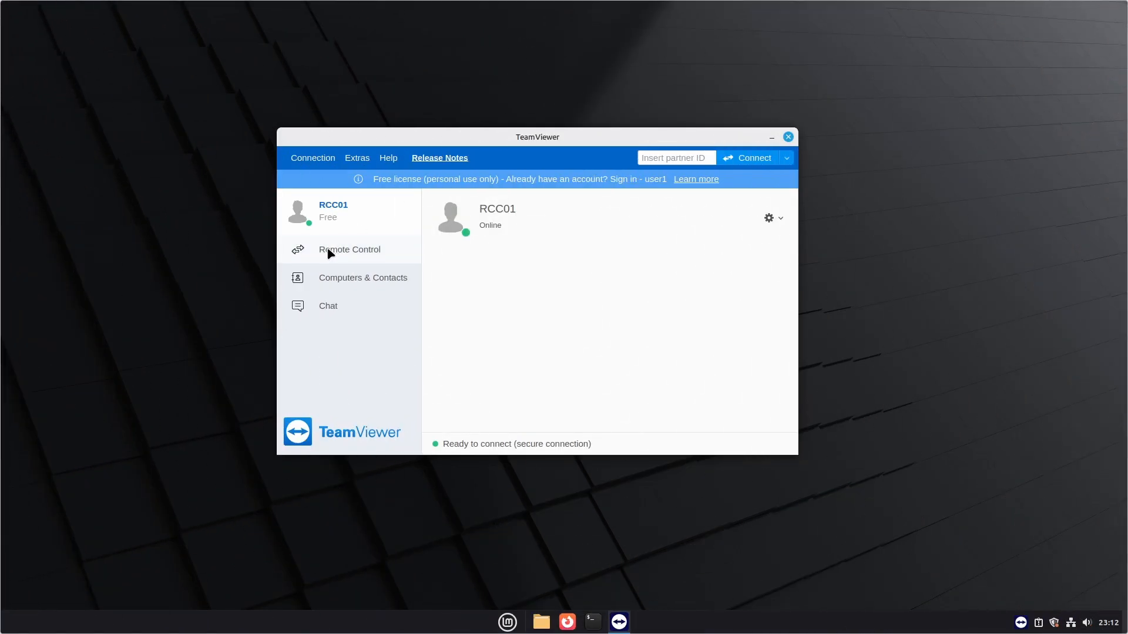
pyautogui.click(603, 11)
pyautogui.click(346, 259)
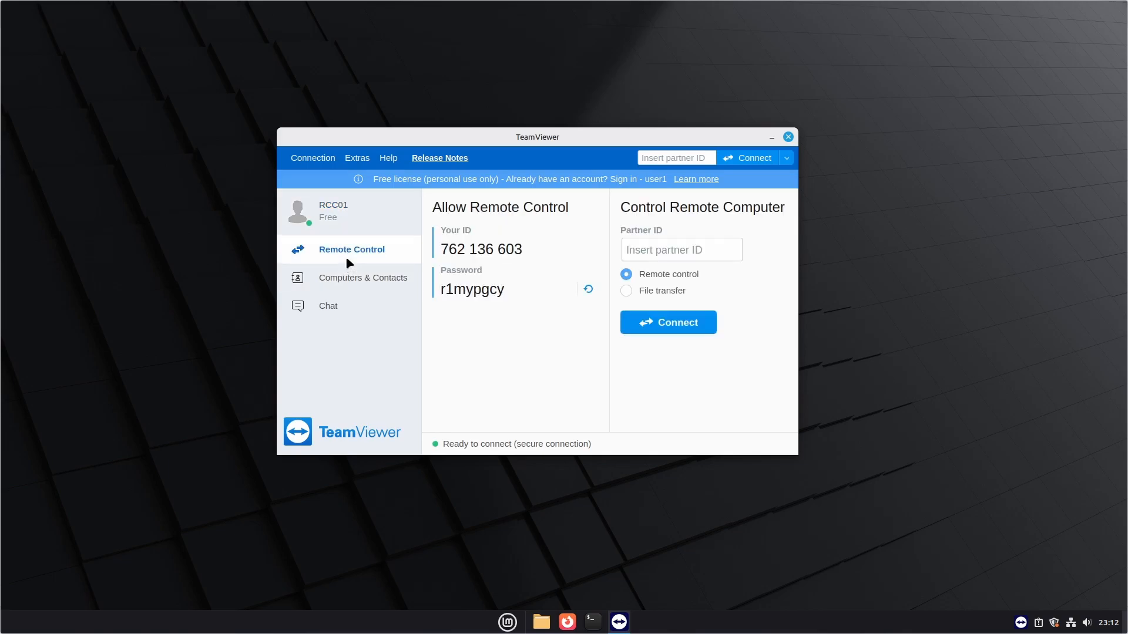
pyautogui.tripleClick(507, 249)
pyautogui.hotkey('ctrl', 'c')
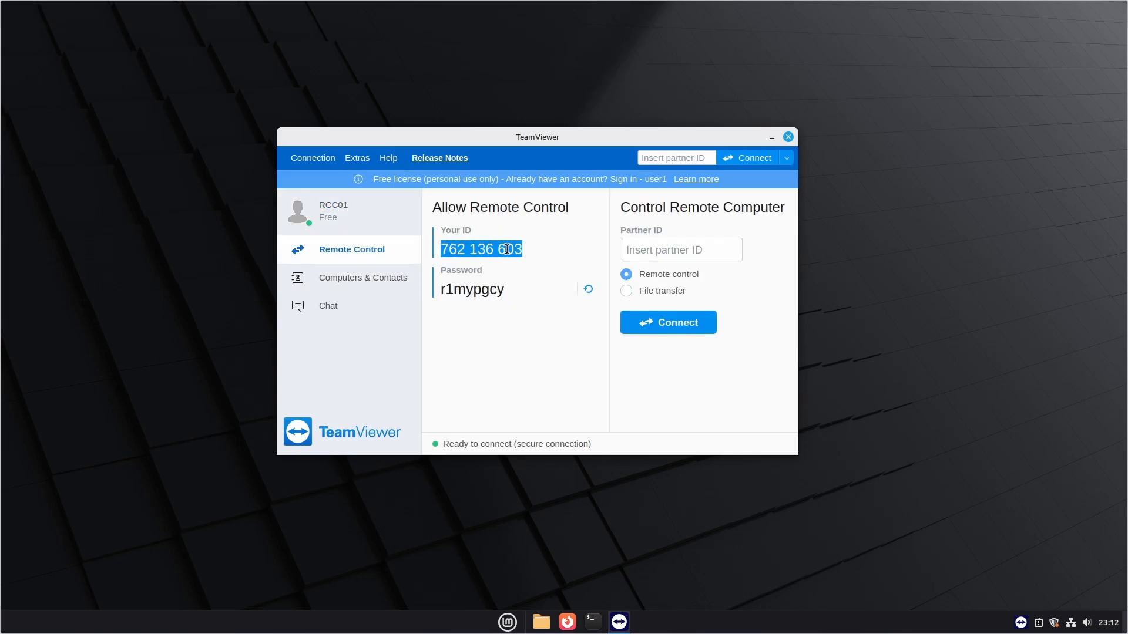
pyautogui.moveTo(673, 5)
pyautogui.click(609, 9)
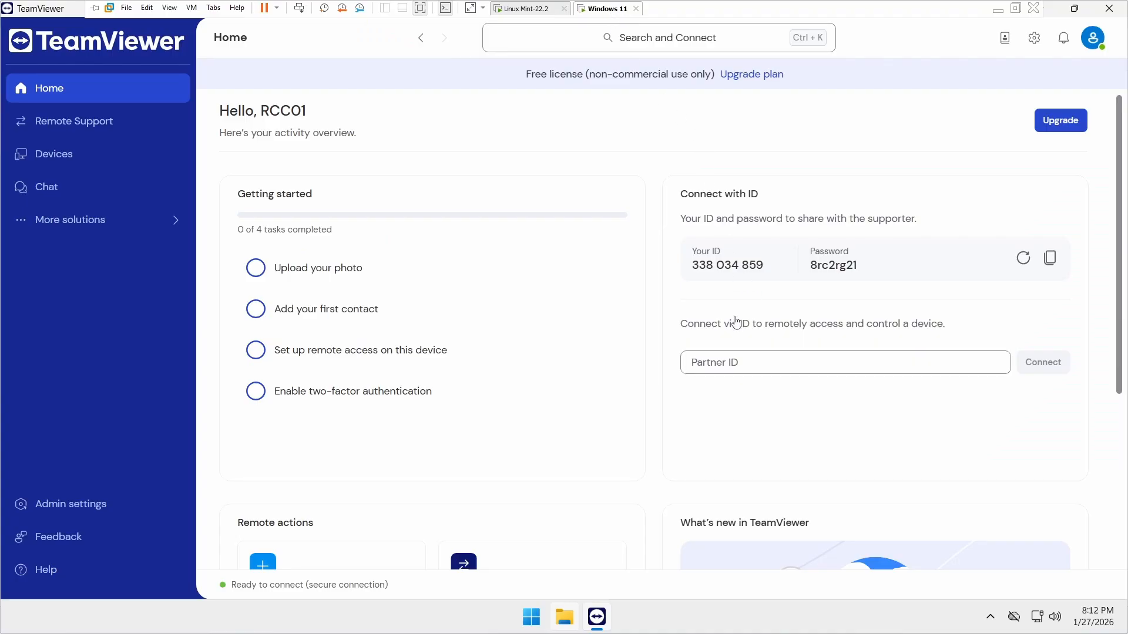
pyautogui.click(721, 370)
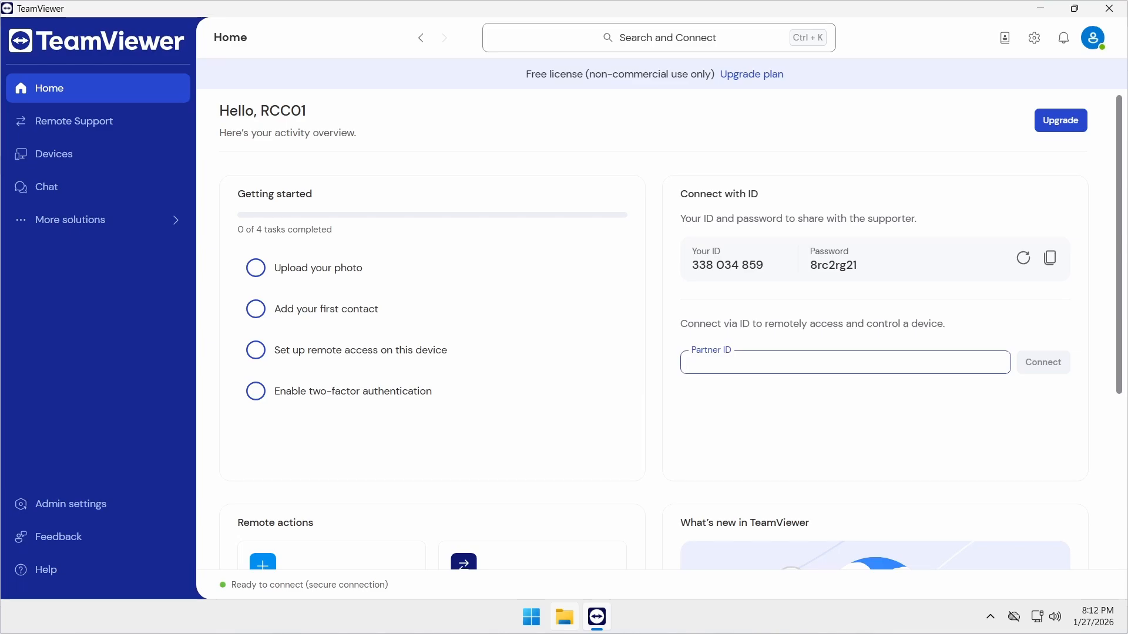
pyautogui.click(118, 120)
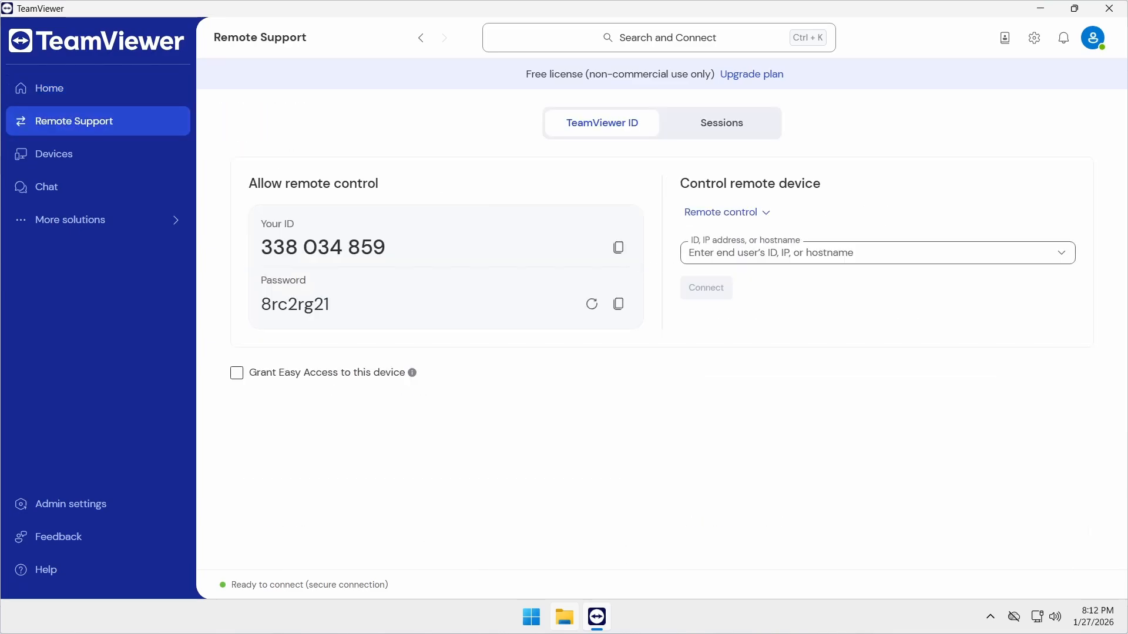
pyautogui.hotkey('ctrl', 'v')
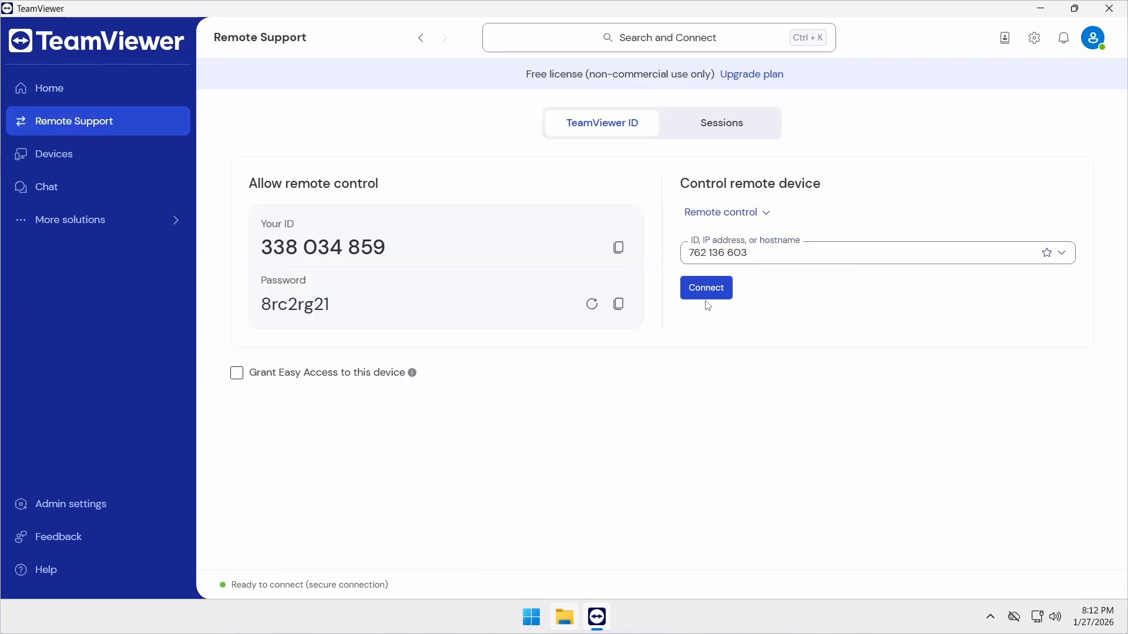
pyautogui.click(704, 296)
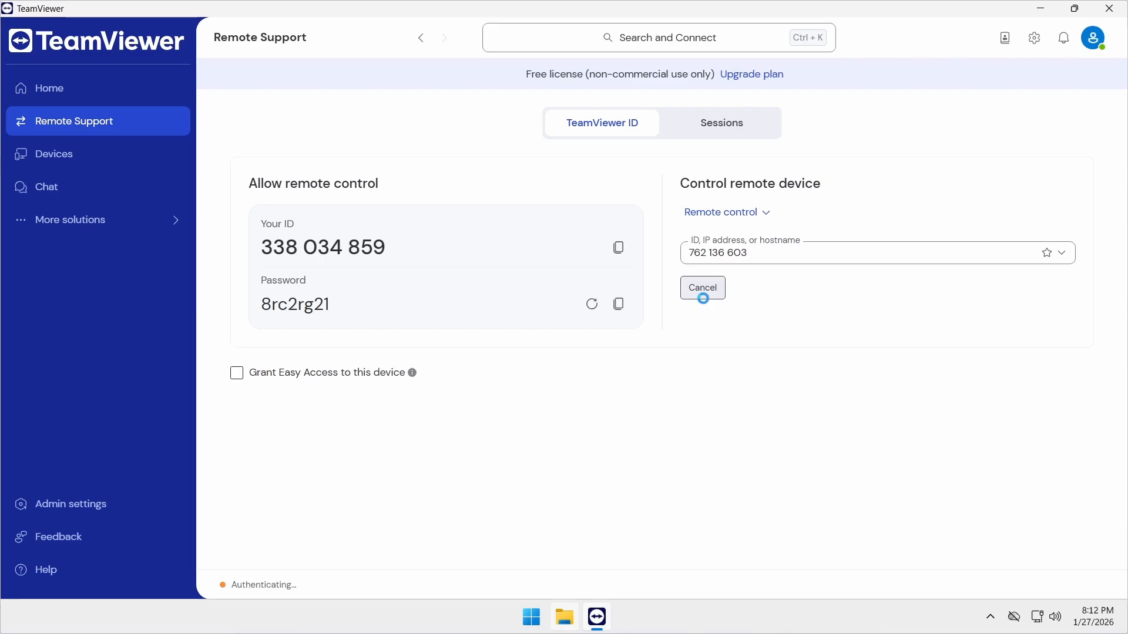
# Copy the Linux machine's password from Mint, paste it on Windows and log on
pyautogui.click(514, 10)
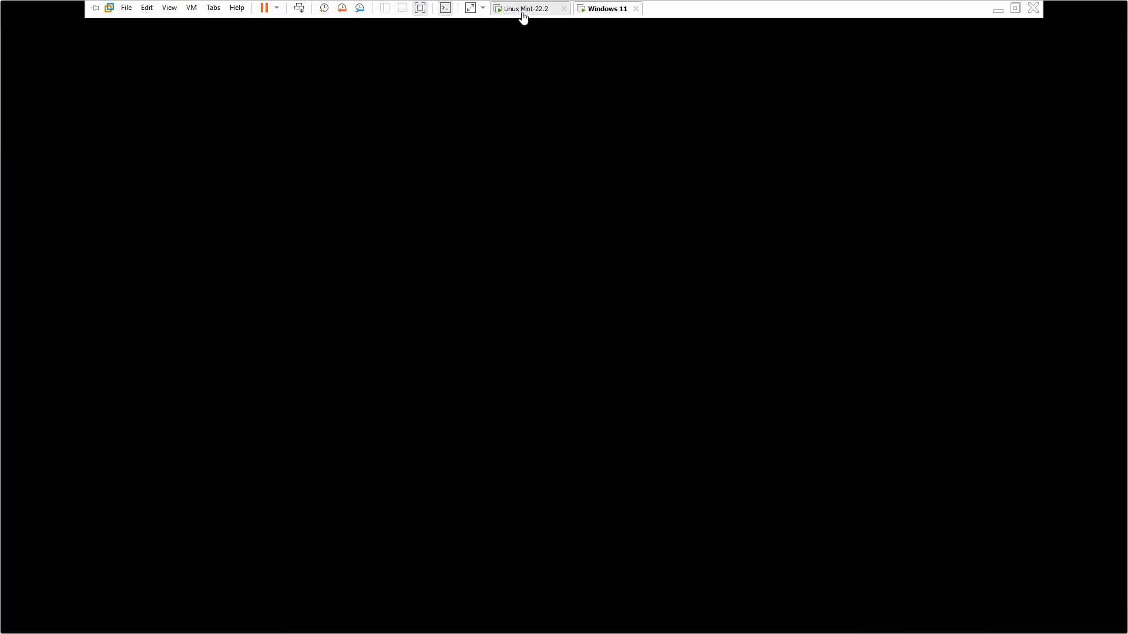
pyautogui.doubleClick(483, 295)
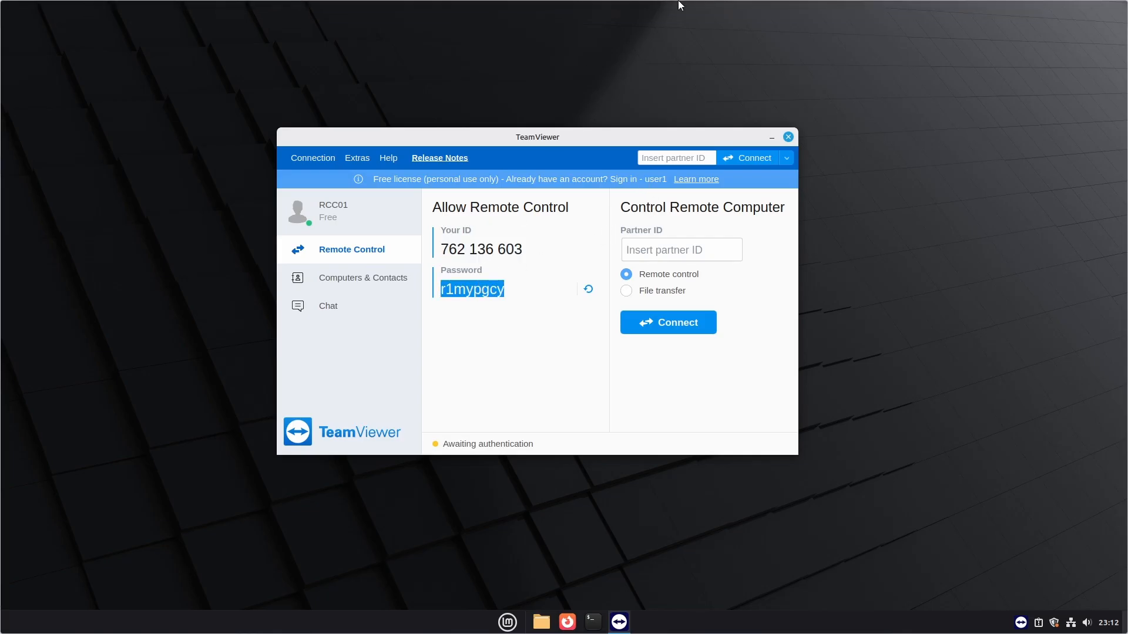
pyautogui.moveTo(679, 2)
pyautogui.click(608, 9)
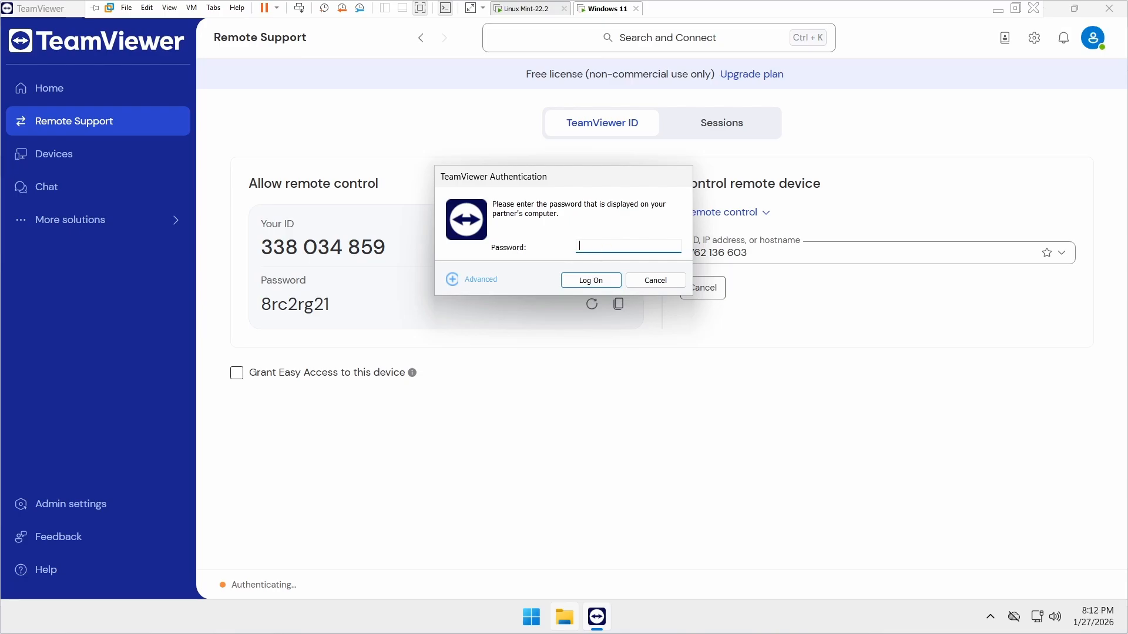
pyautogui.hotkey('ctrl', 'v')
pyautogui.click(589, 279)
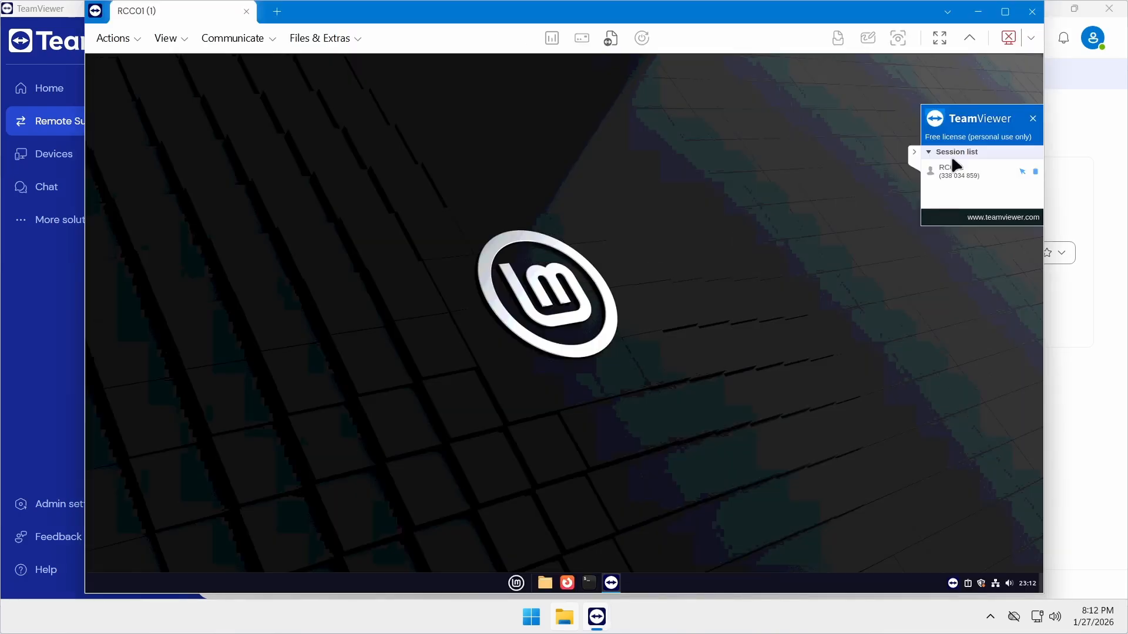
pyautogui.click(1003, 12)
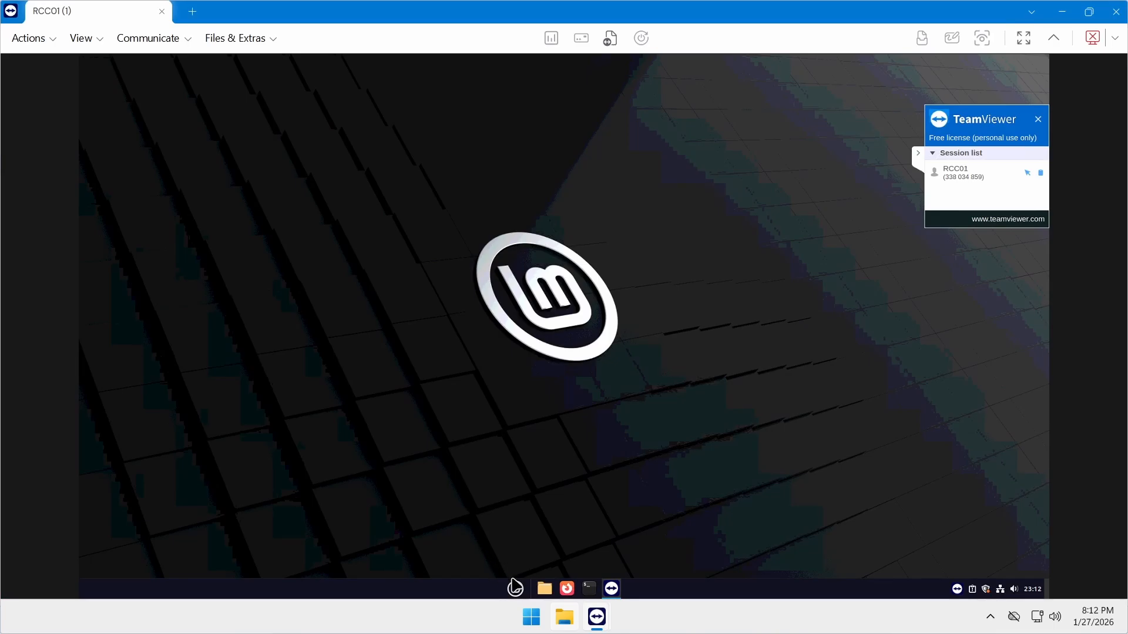
pyautogui.click(515, 589)
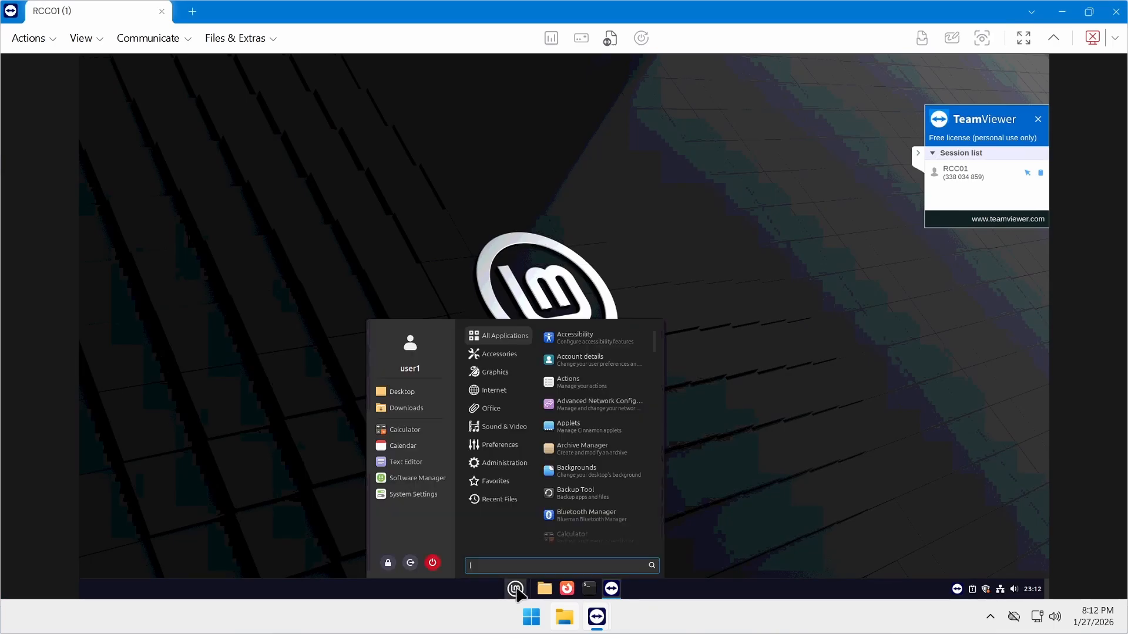
pyautogui.click(515, 589)
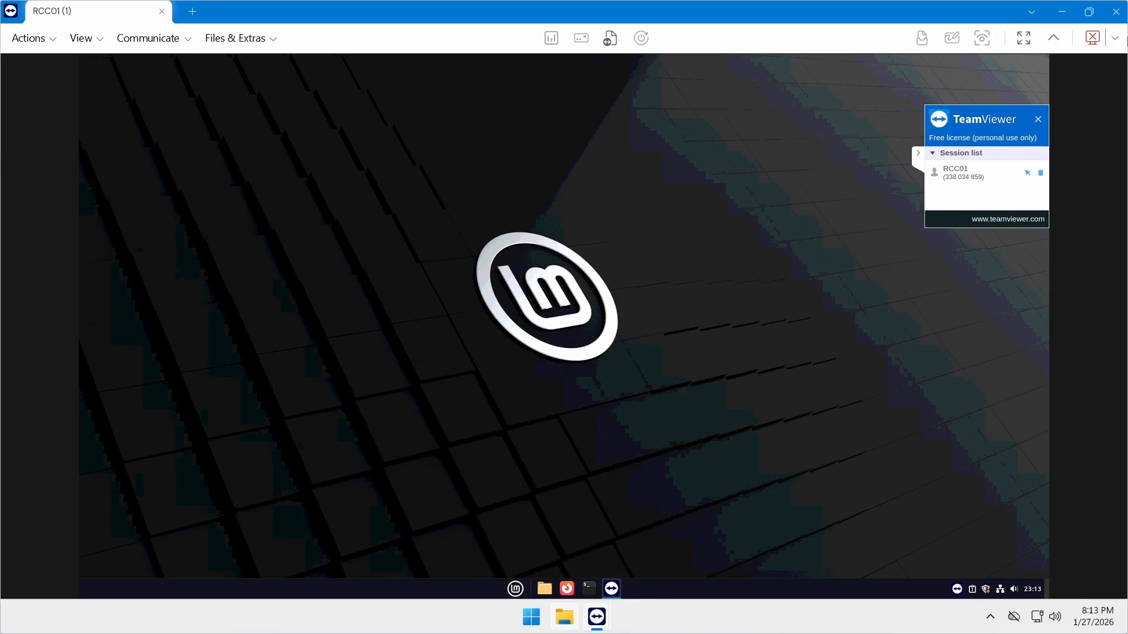
pyautogui.click(1115, 11)
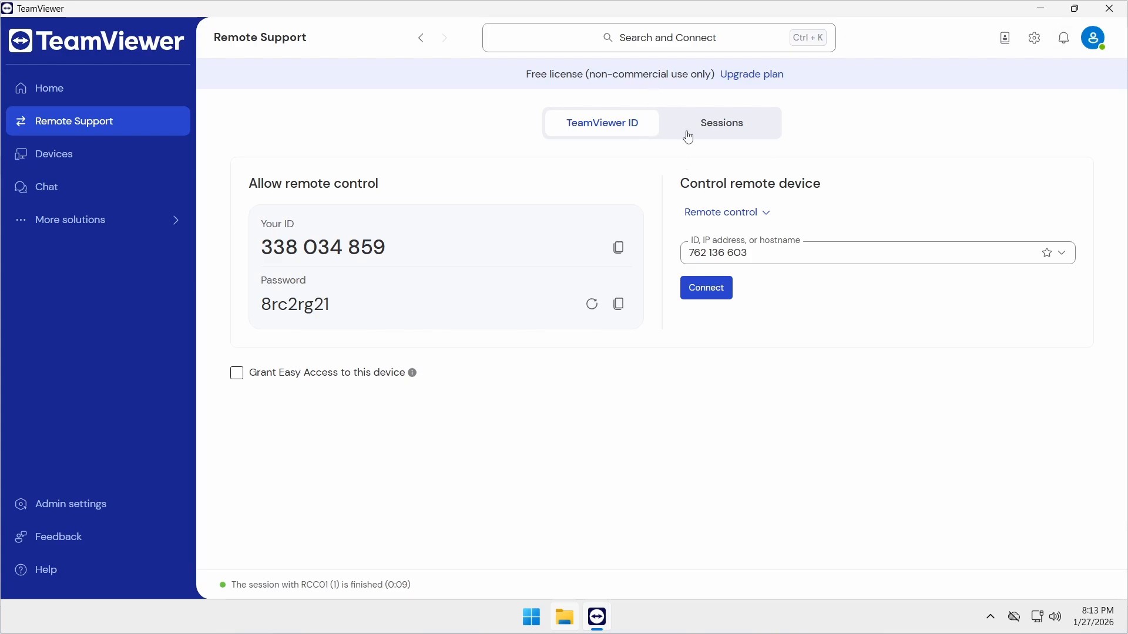
pyautogui.click(617, 256)
pyautogui.click(530, 13)
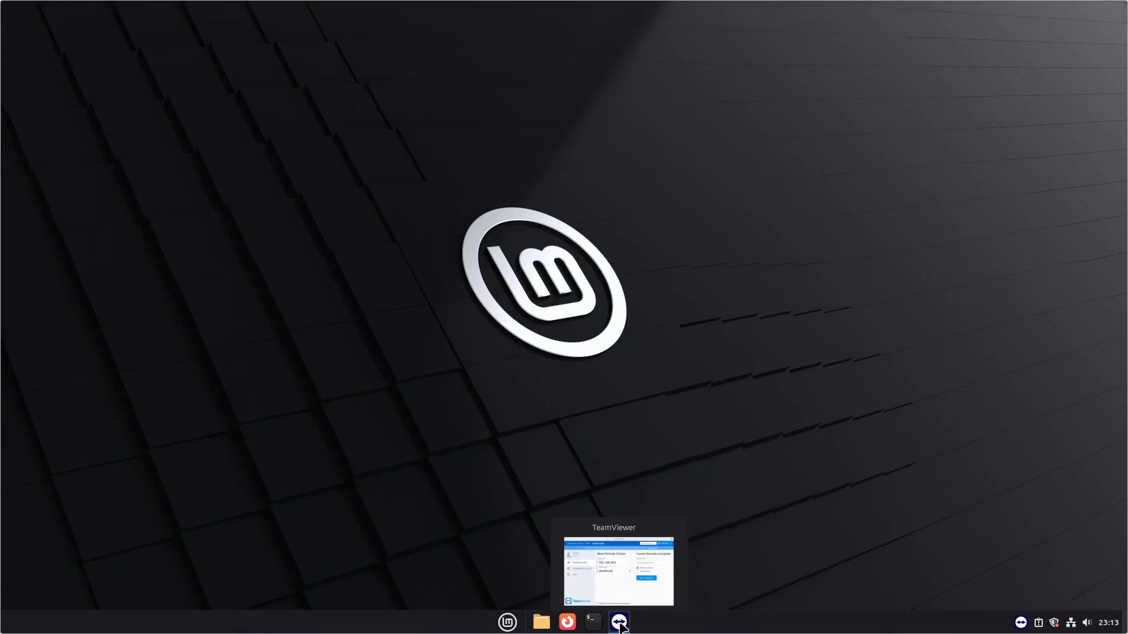
pyautogui.click(620, 624)
pyautogui.click(631, 249)
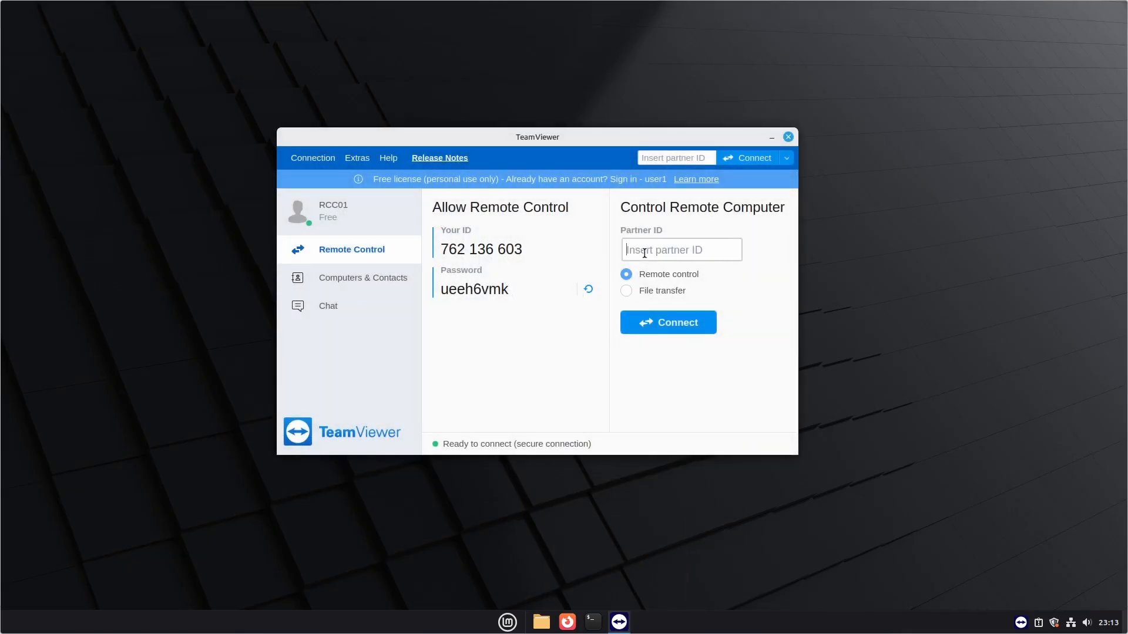
pyautogui.hotkey('ctrl', 'v')
pyautogui.click(677, 320)
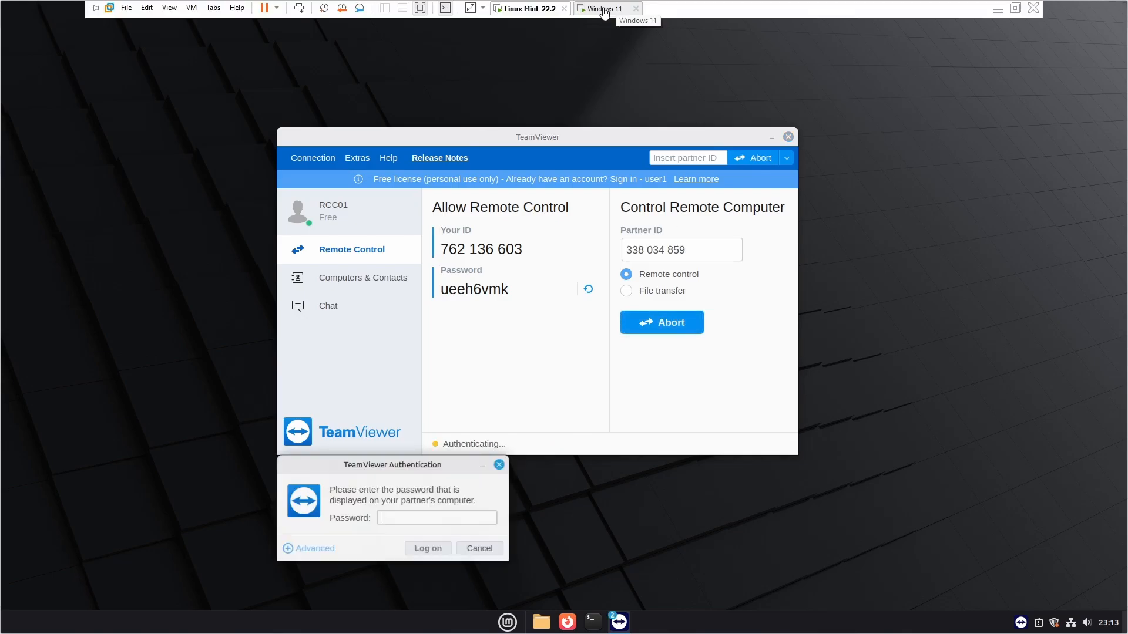
pyautogui.hotkey('ctrl', 'v')
pyautogui.click(606, 350)
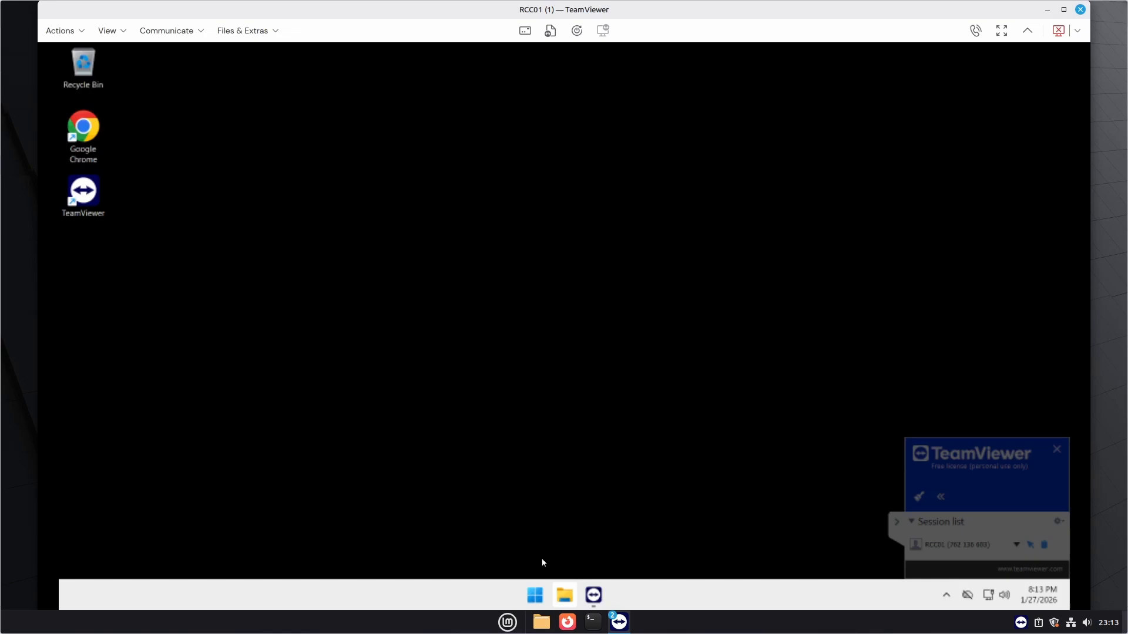
pyautogui.click(535, 595)
pyautogui.click(299, 476)
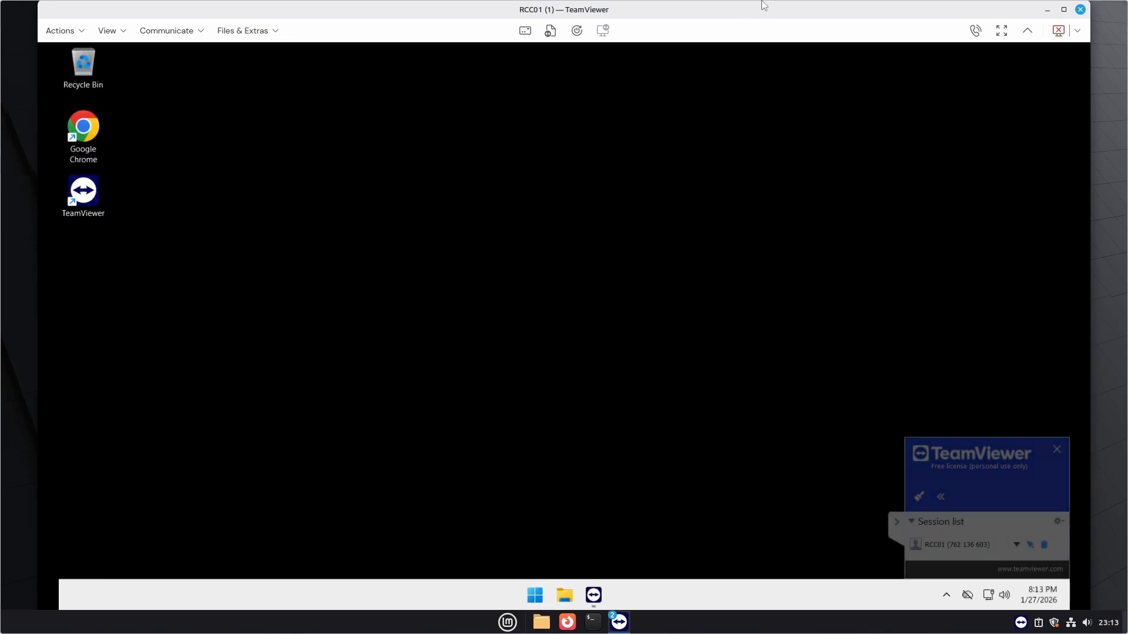
pyautogui.moveTo(769, 8)
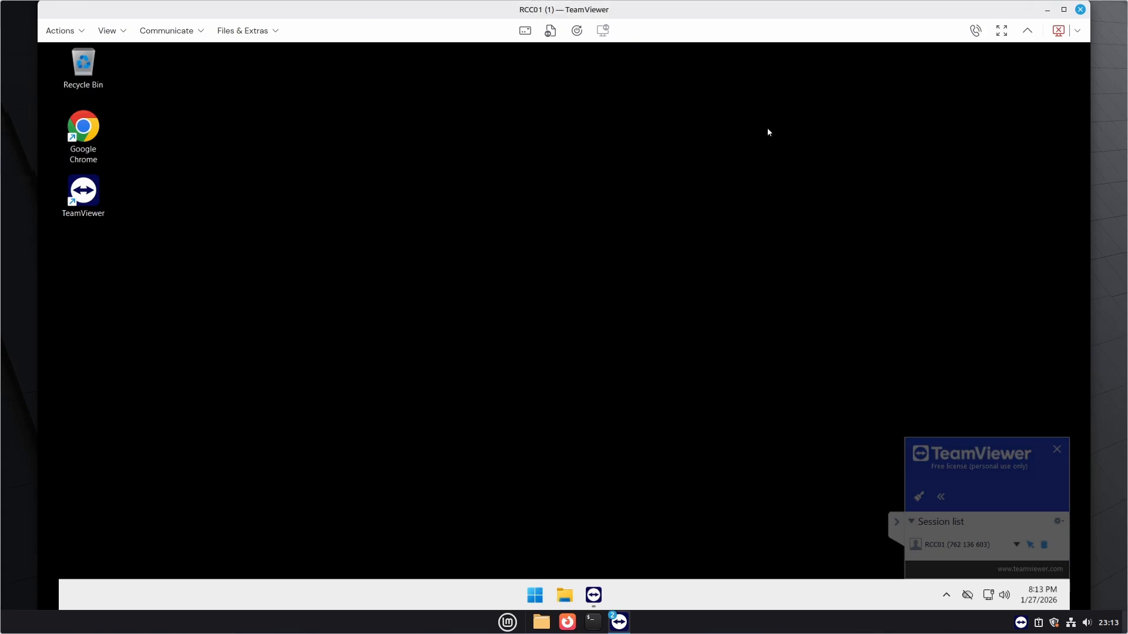